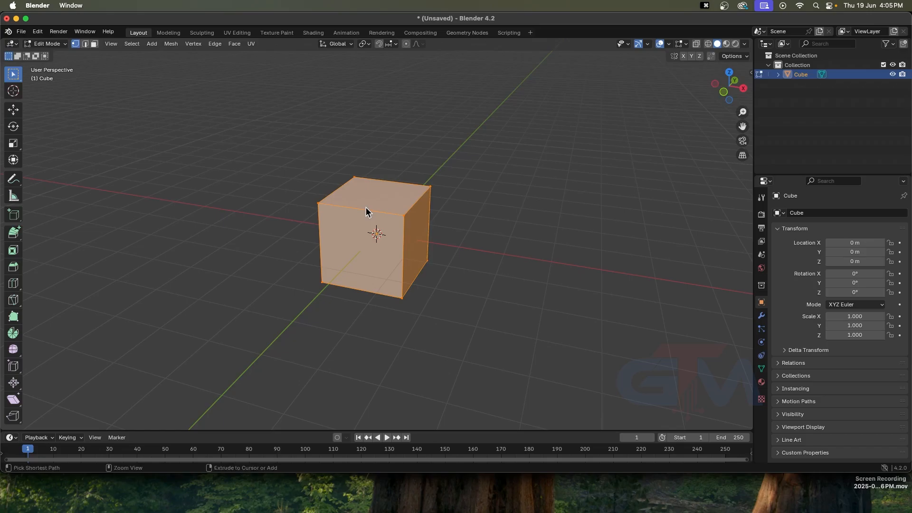
Add a single centred loop cut around the cube, splitting its top and front faces in half.
key(ctrl+r)
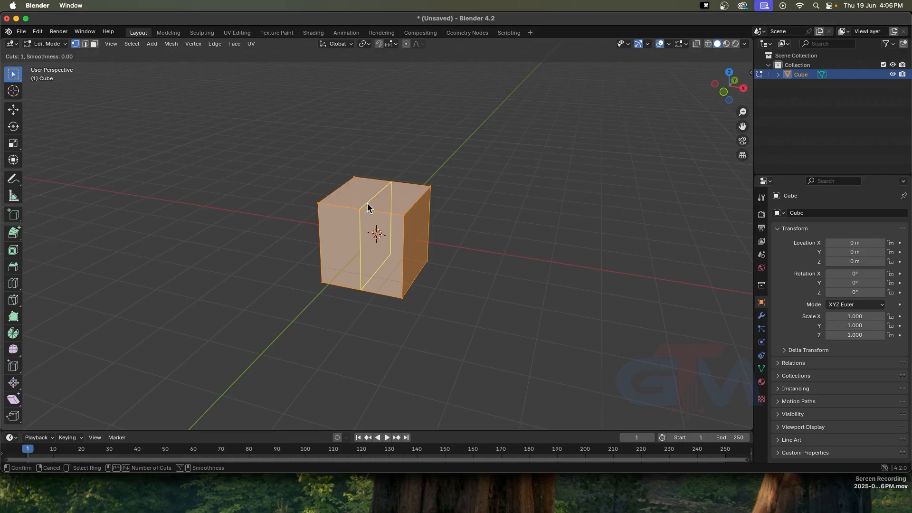
click(368, 208)
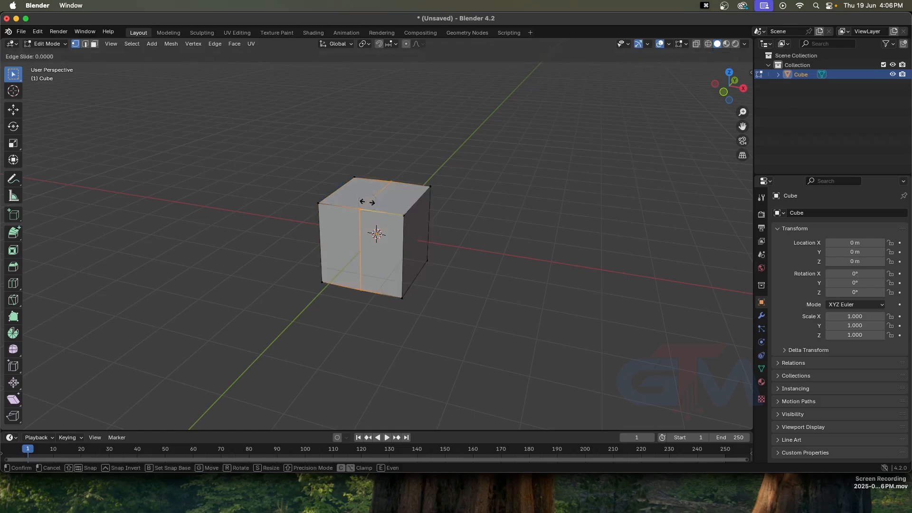
click(366, 202)
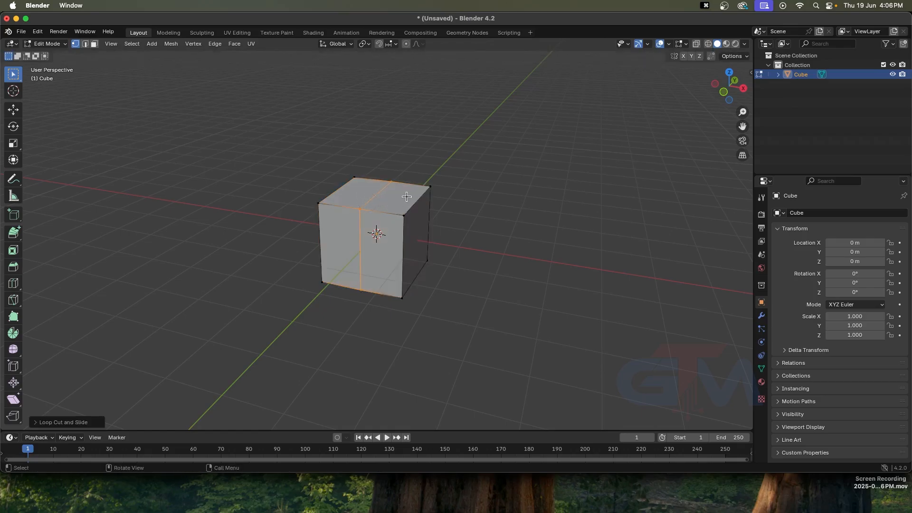
In edge select mode, raise the cube's middle top edge about 0.92 m along Z to form a gabled roof.
key(2)
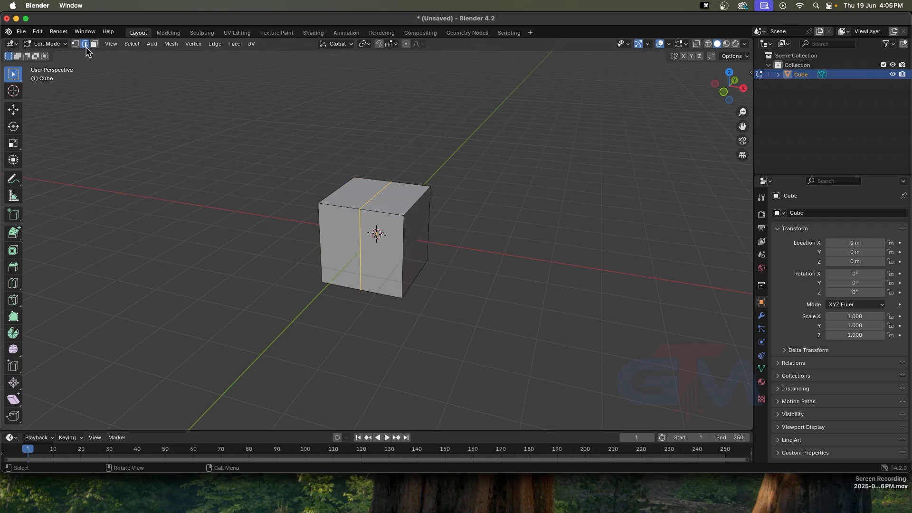
click(374, 196)
key(g)
key(z)
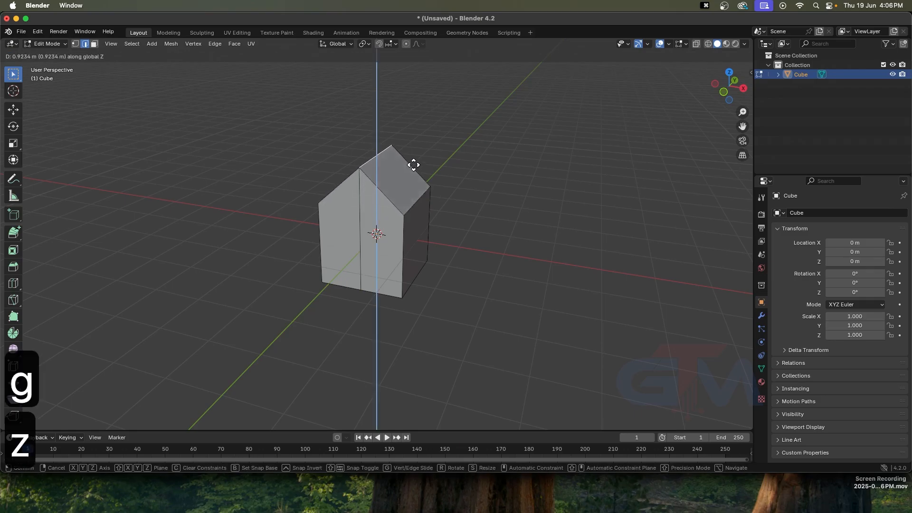
click(413, 165)
Add three evenly spaced loop cuts across the roof slopes and side walls along the house's length.
middle_drag(424, 179, 360, 189)
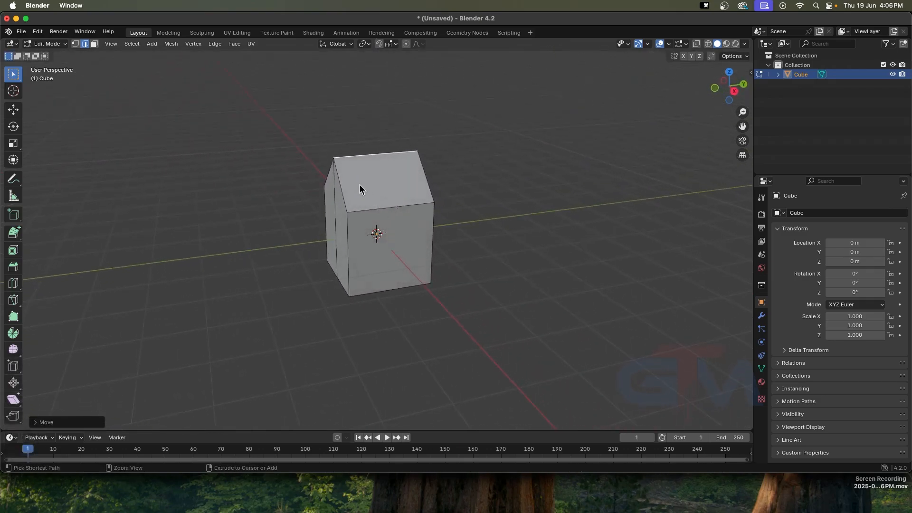
key(ctrl+r)
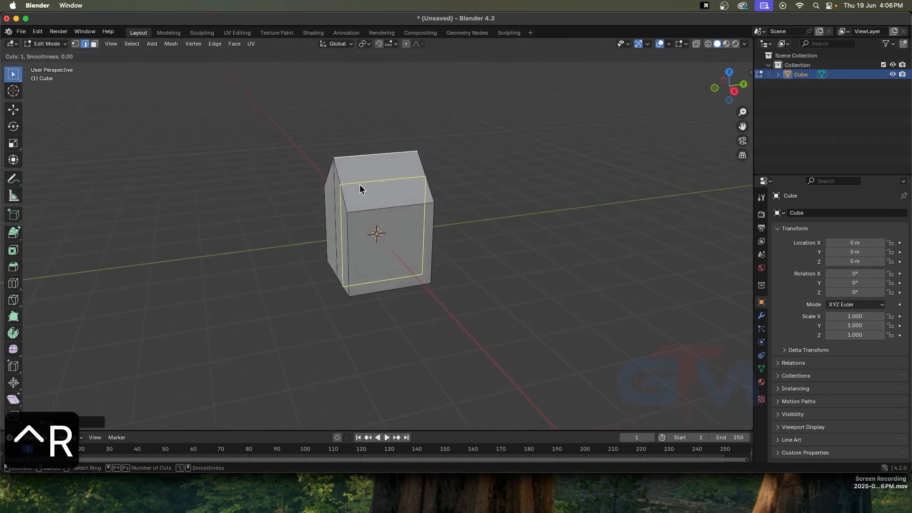
scroll(372, 158, up, 2)
click(373, 158)
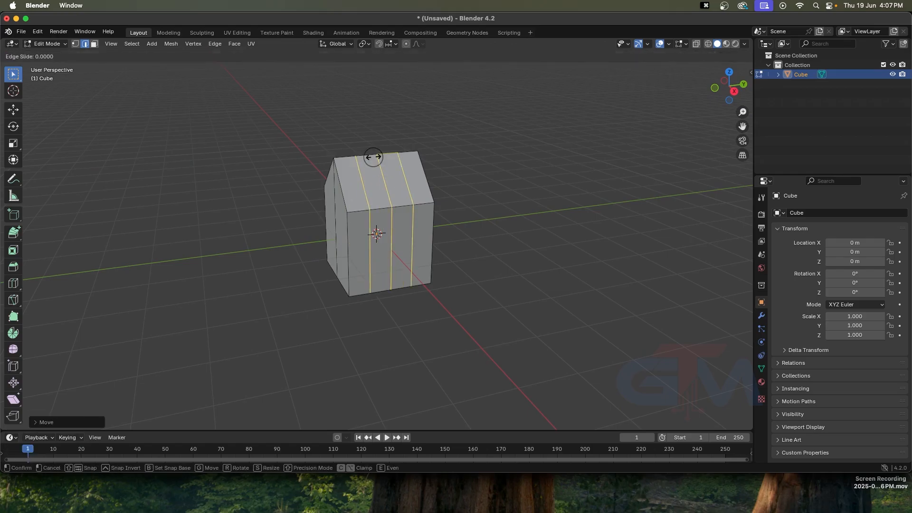
click(372, 157)
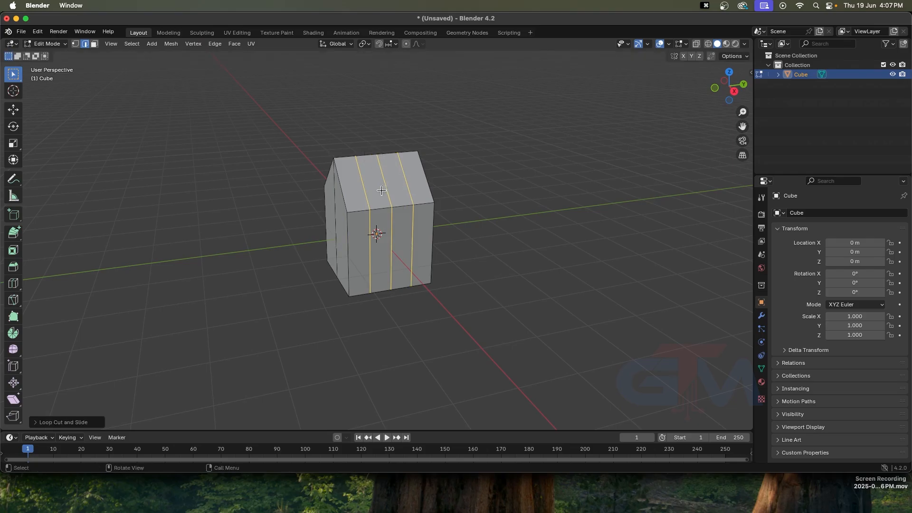
Activate the Extrude Region tool and select the front strip of one roof slope in face select mode.
middle_drag(381, 190, 349, 218)
scroll(390, 212, up, 3)
scroll(353, 221, up, 3)
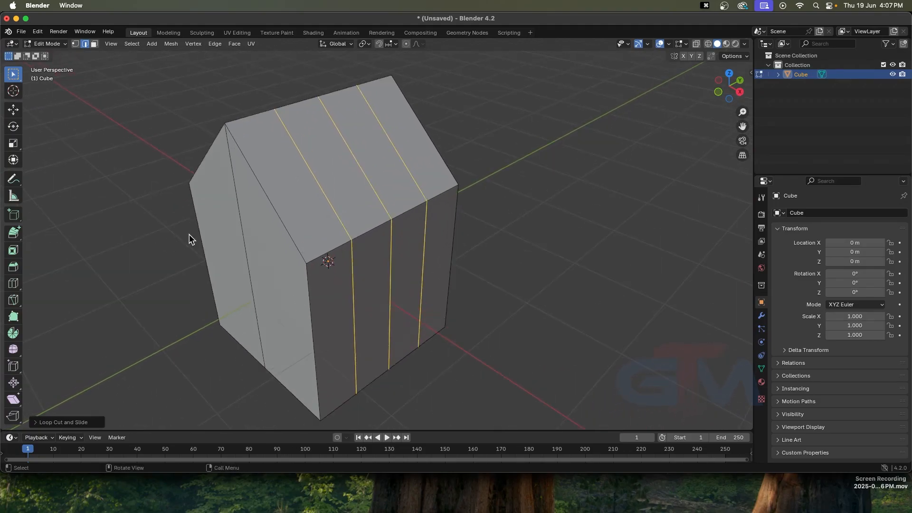
mouse_move(190, 233)
middle_down()
mouse_move(155, 254)
mouse_move(178, 244)
middle_up()
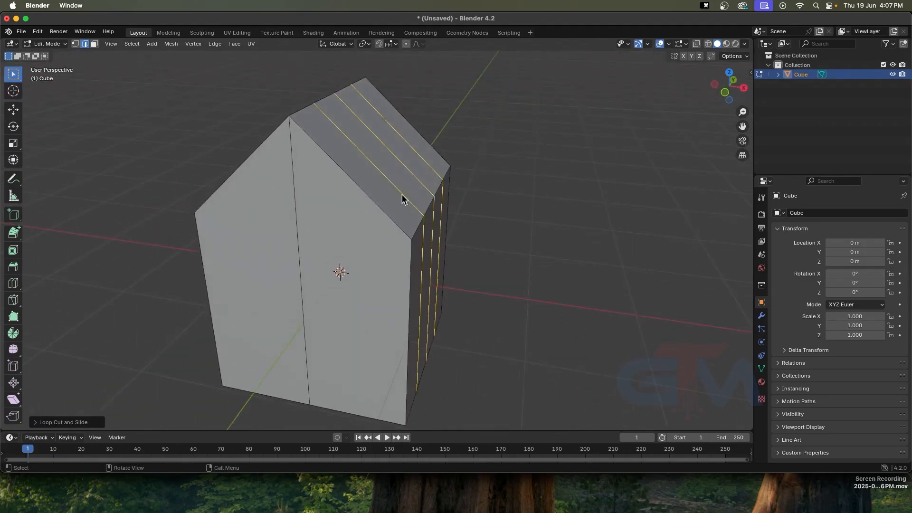
middle_drag(402, 198, 371, 199)
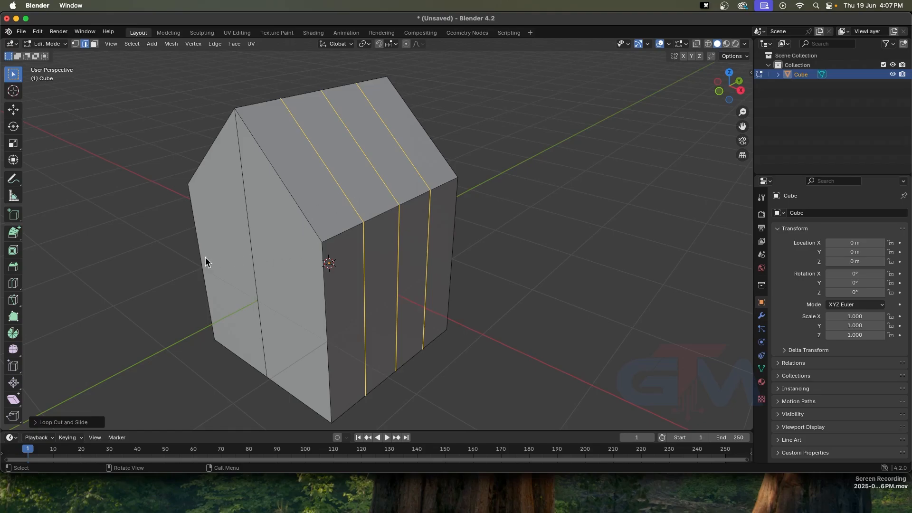
click(14, 235)
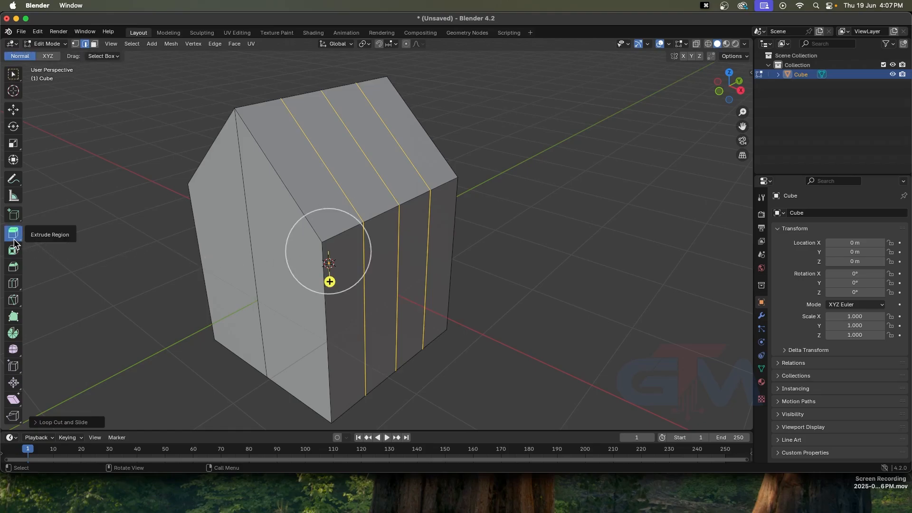
drag(14, 240, 64, 242)
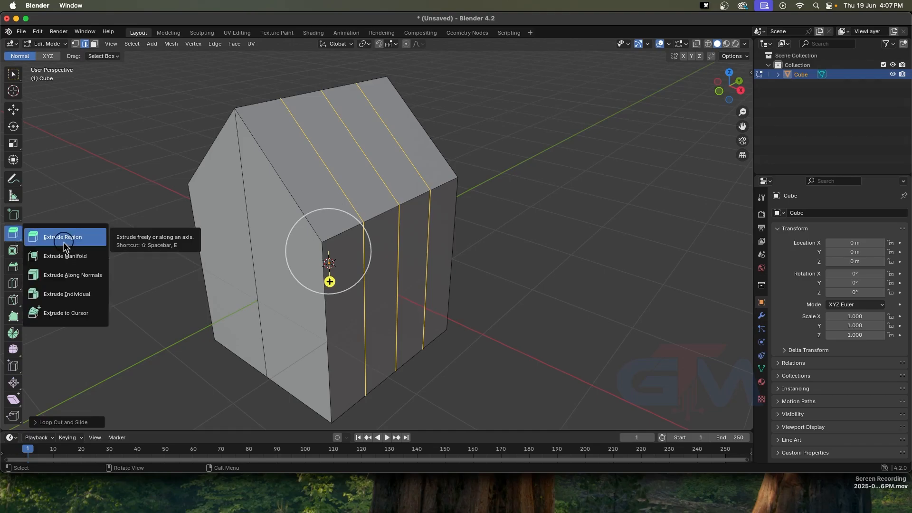
click(64, 243)
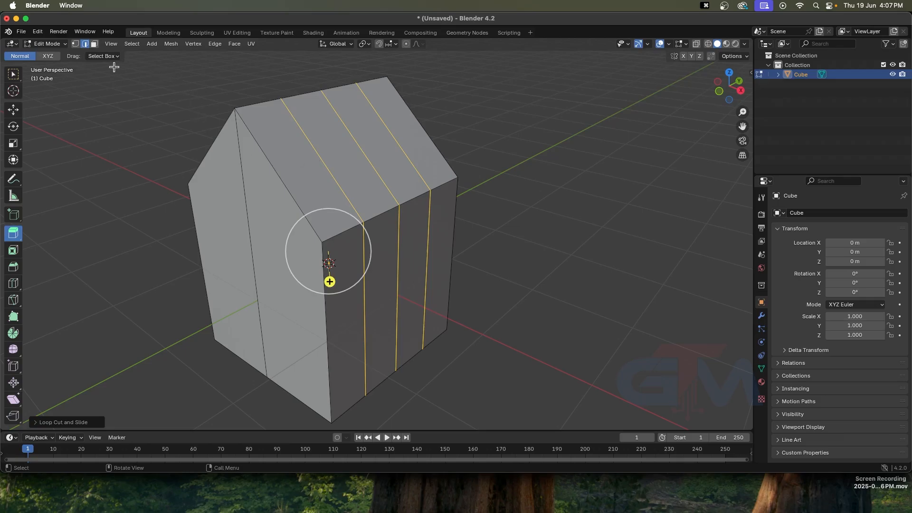
key(3)
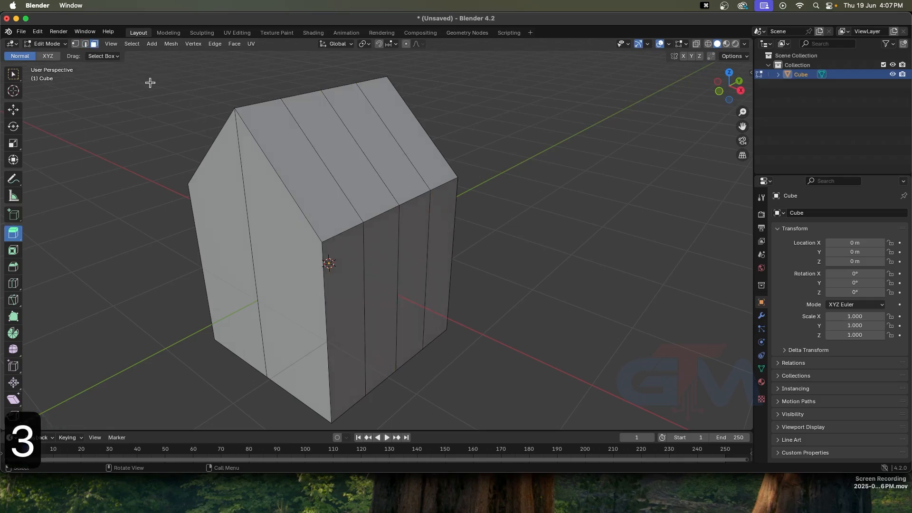
click(298, 157)
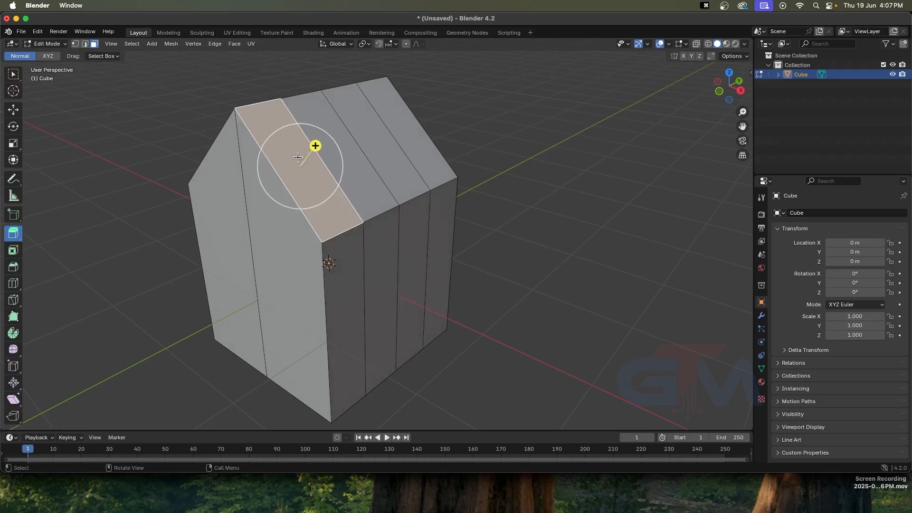
Try extruding the selected front roof strip outward along its normal with Extrude Region, and undo the extrusion.
middle_drag(298, 157, 322, 217)
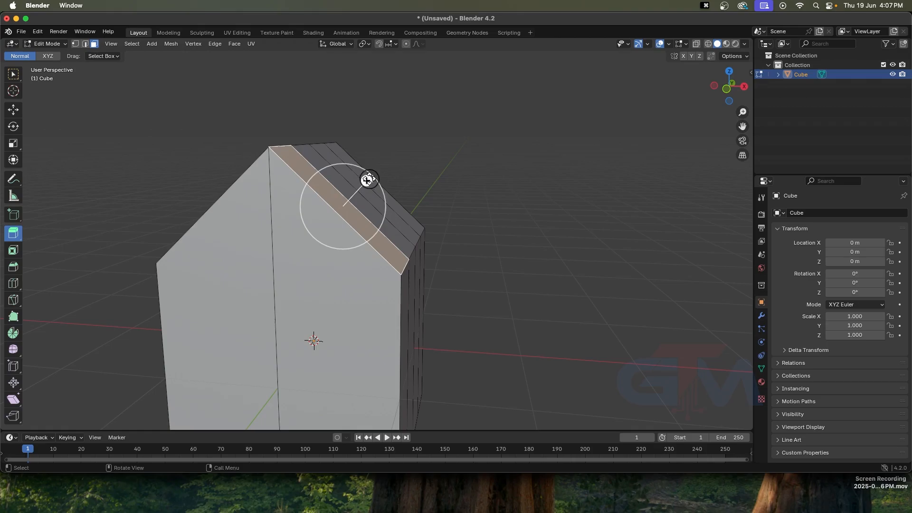
drag(368, 181, 424, 151)
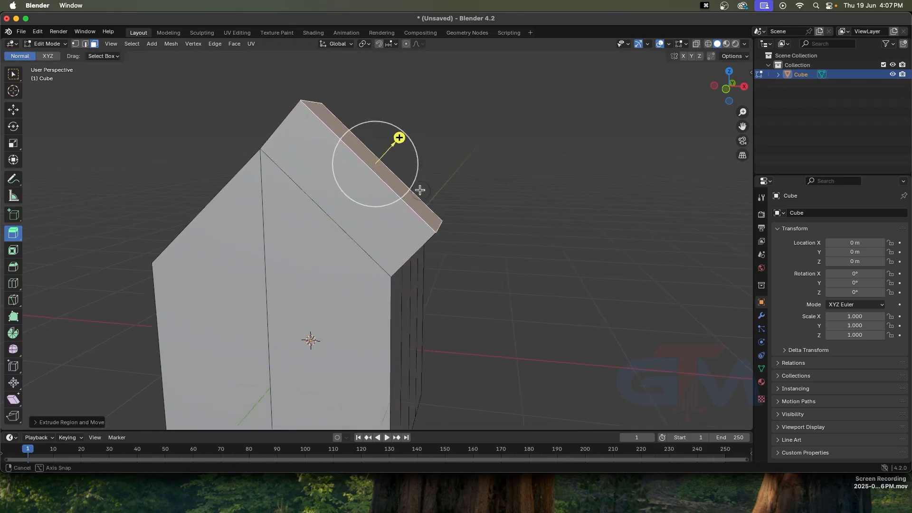
middle_drag(417, 187, 374, 208)
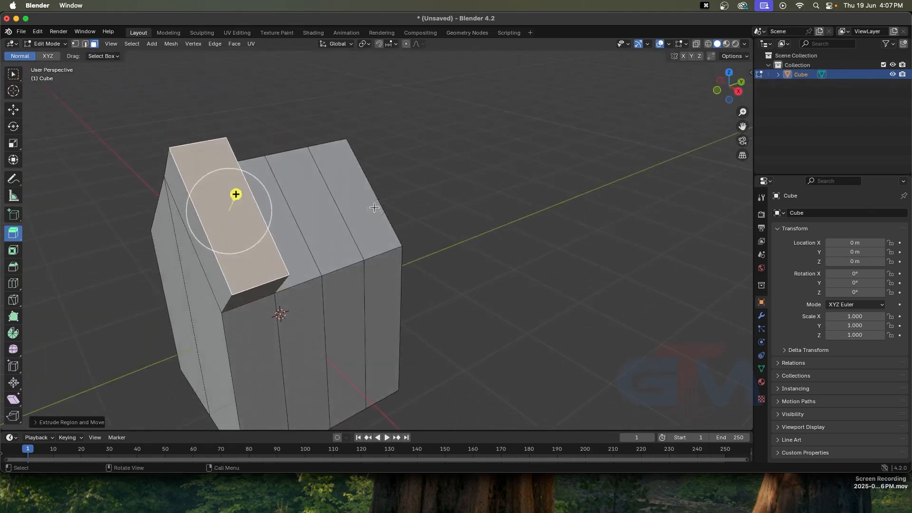
key(ctrl+z)
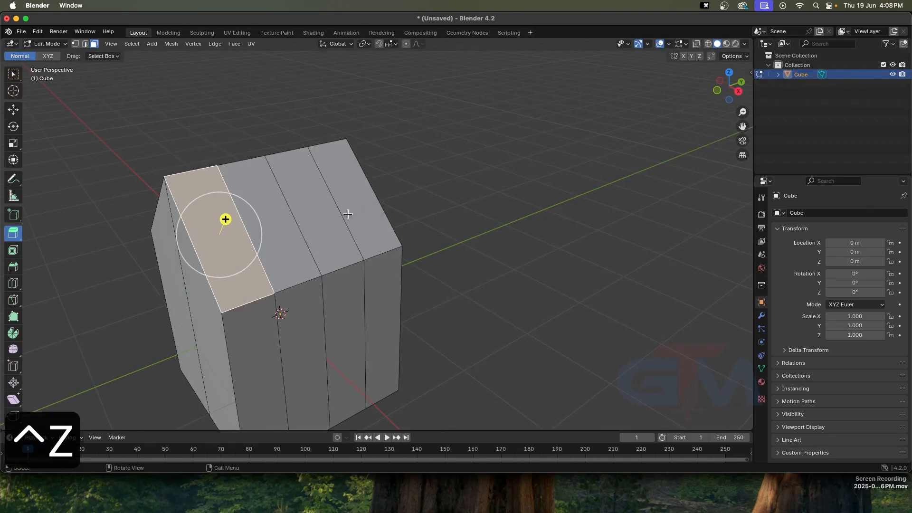
Extend the selection from the front roof strip to all faces on both roof slopes.
middle_drag(302, 232, 335, 246)
shift+click(297, 249)
shift+click(316, 247)
shift+click(299, 236)
shift+click(324, 242)
scroll(293, 249, down, 4)
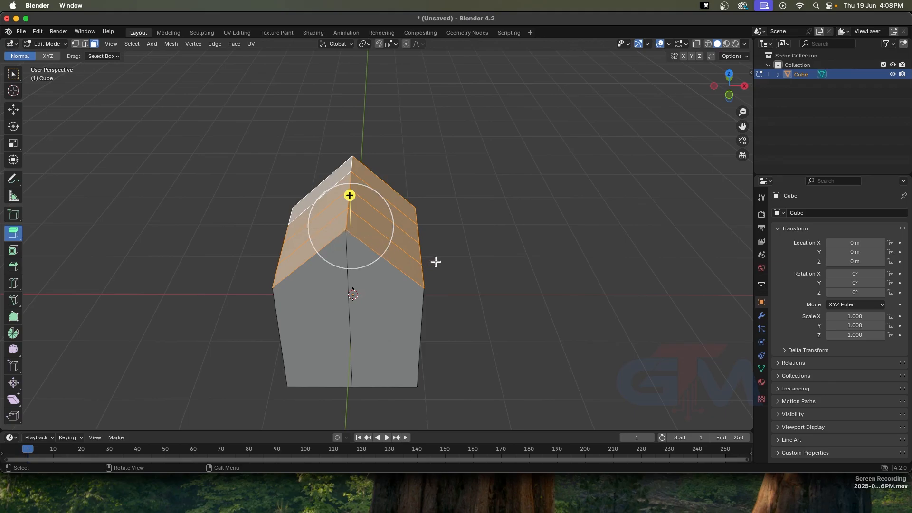
Try extruding the whole roof upward with Extrude Region, and undo both the extrusion and the extended selection.
middle_drag(399, 235, 372, 243)
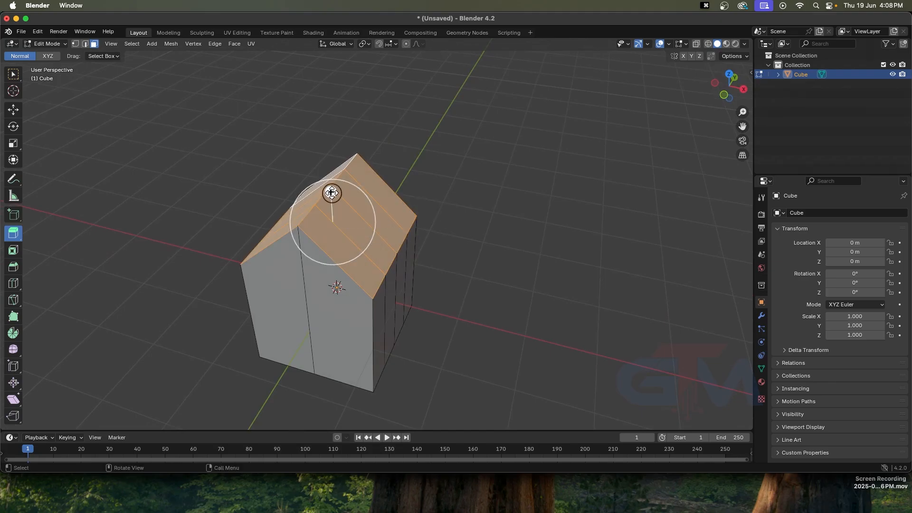
drag(331, 192, 332, 145)
key(ctrl+z)
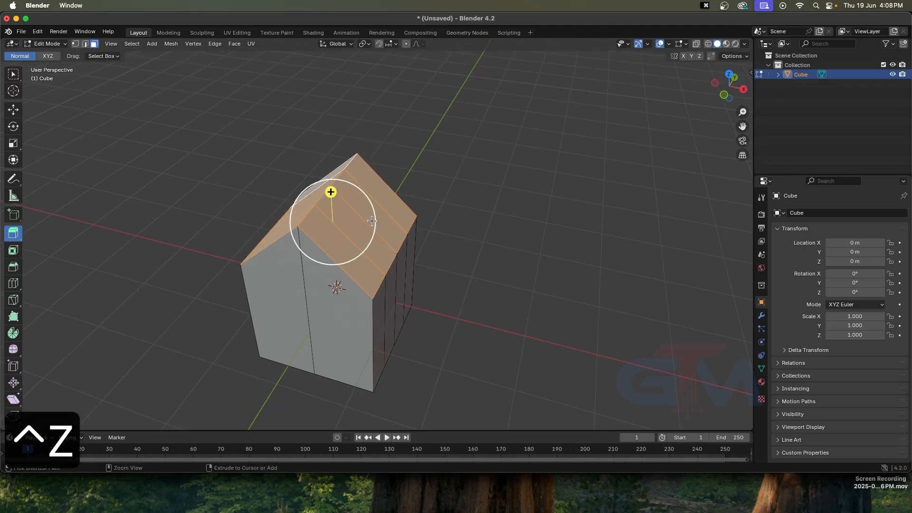
key(ctrl+z)
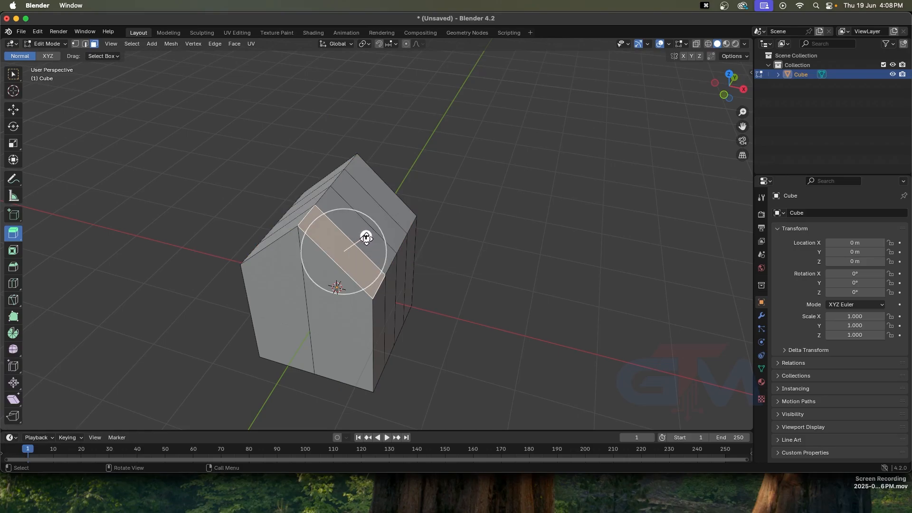
Extend the selection to the two front strips on each roof slope, four faces in all.
middle_drag(376, 262, 337, 258)
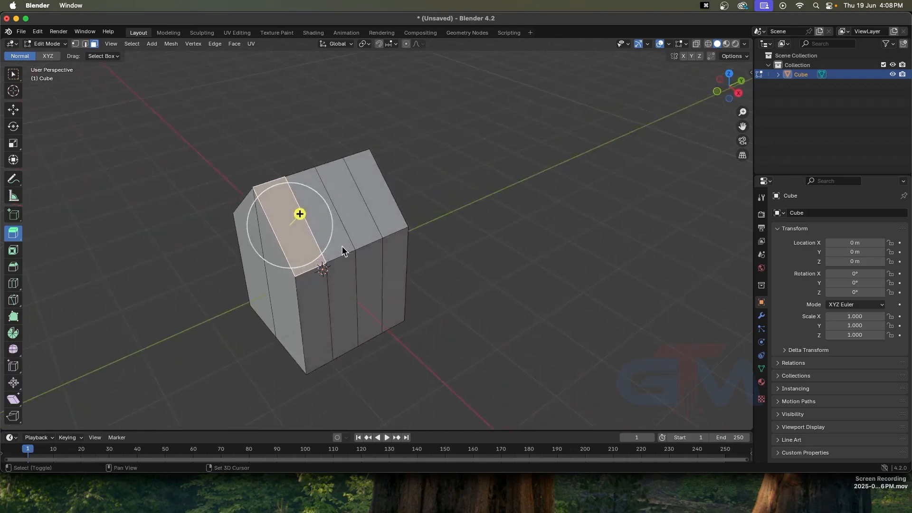
shift+click(342, 246)
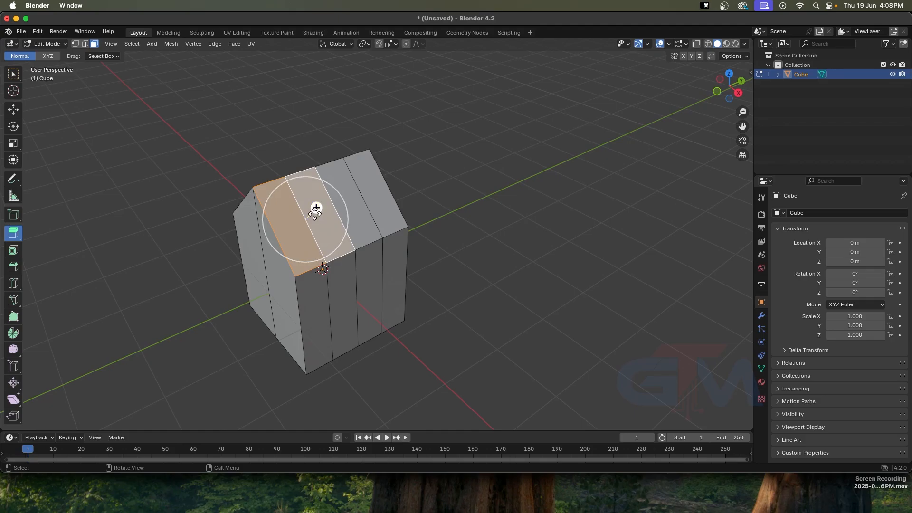
middle_drag(281, 242, 372, 256)
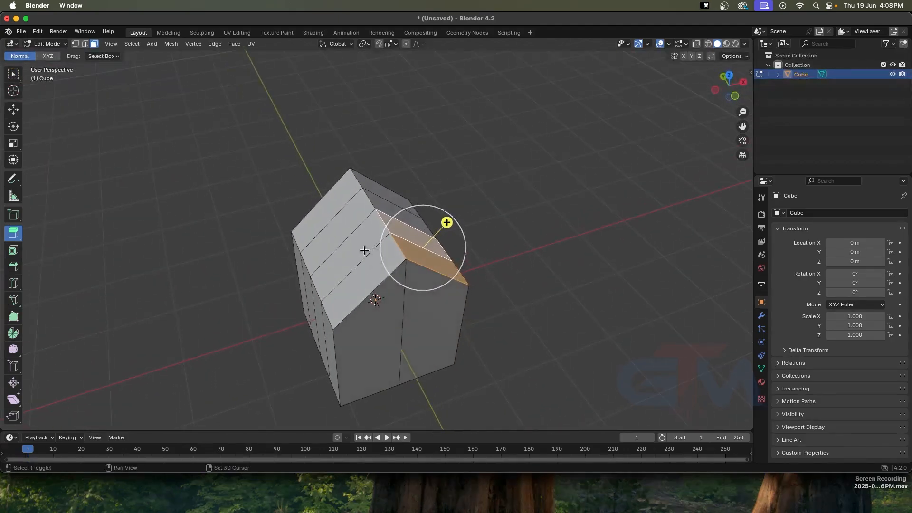
shift+click(365, 253)
shift+click(364, 272)
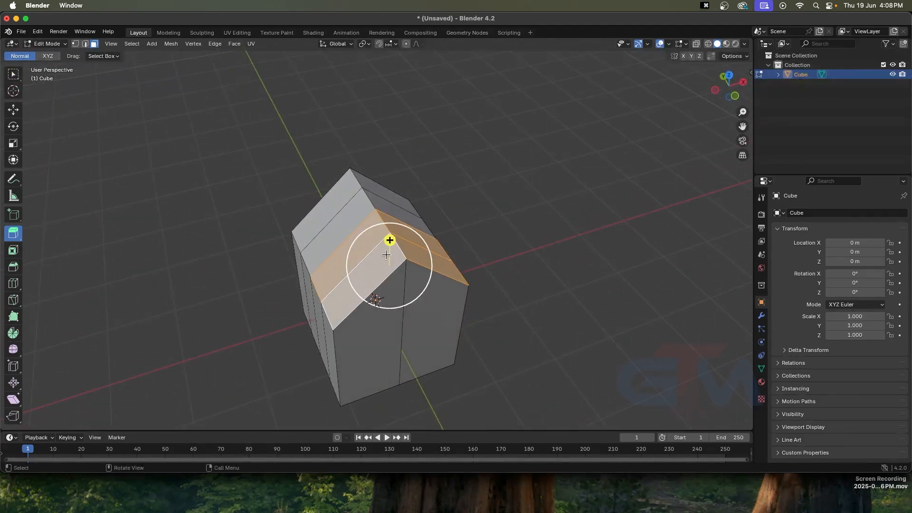
Try extruding the four selected front roof faces straight up with Extrude Region, and undo the extrusion.
middle_drag(390, 277, 266, 182)
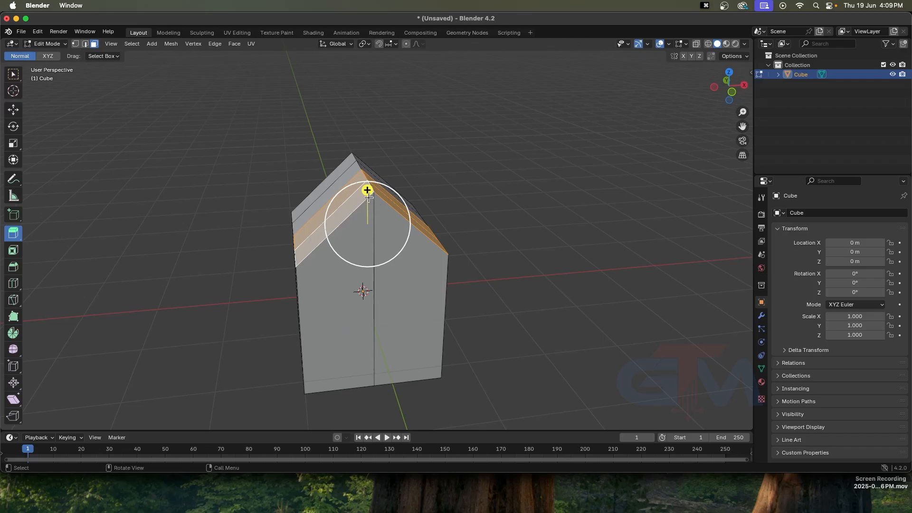
middle_drag(382, 220, 359, 202)
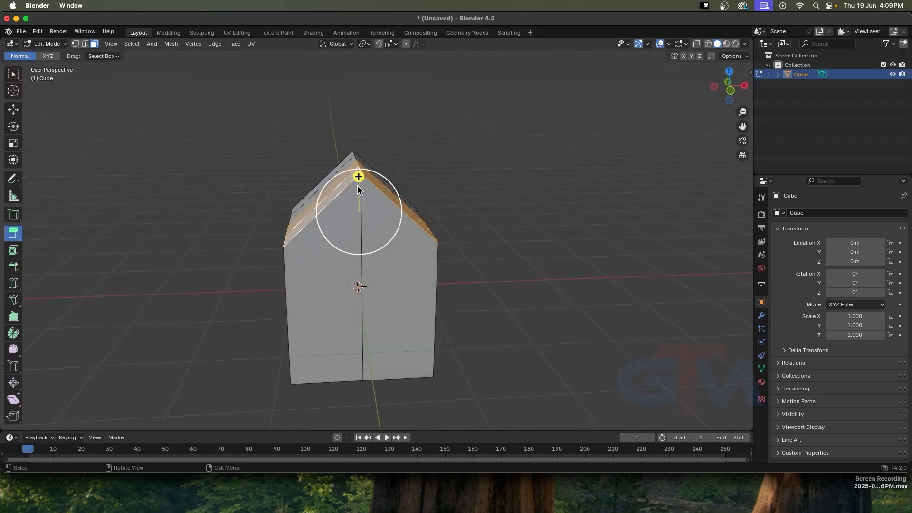
drag(358, 177, 362, 133)
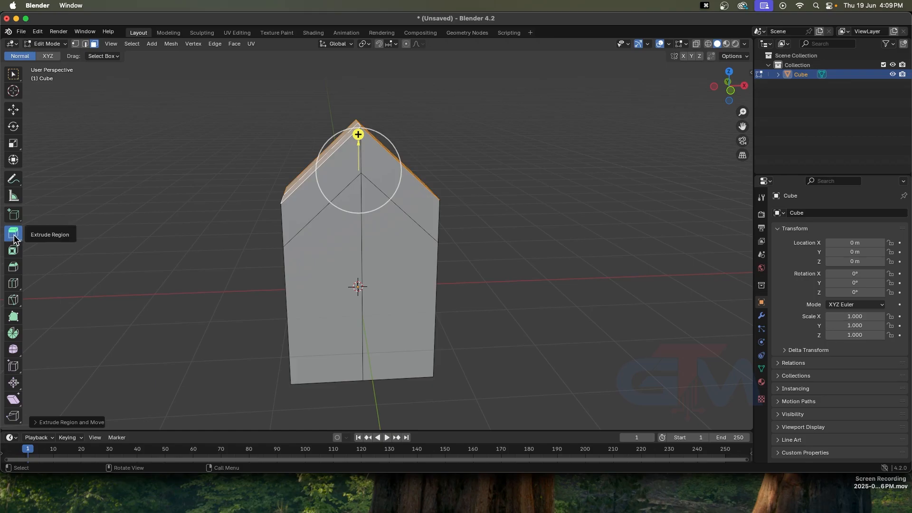
middle_drag(322, 253, 236, 282)
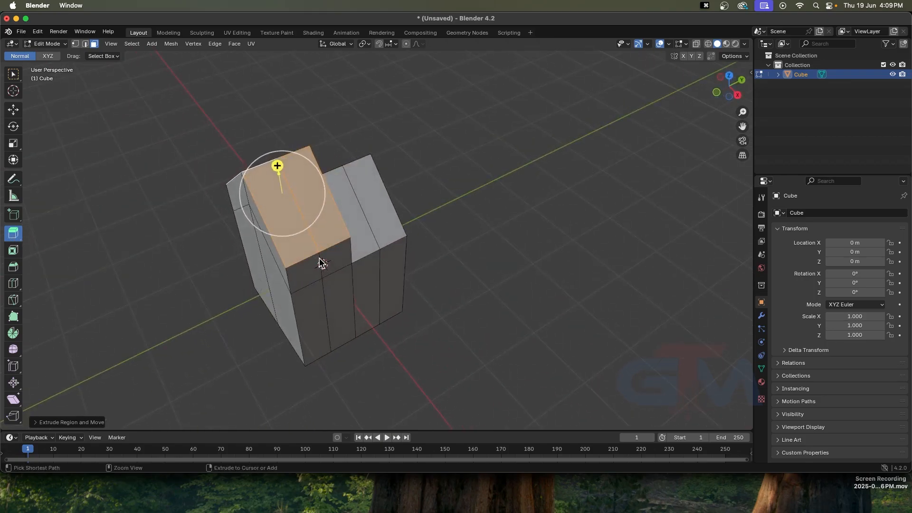
key(ctrl+z)
Switch to the Extrude Along Normals tool and select the two front strips on each roof slope, four faces in all.
click(13, 232)
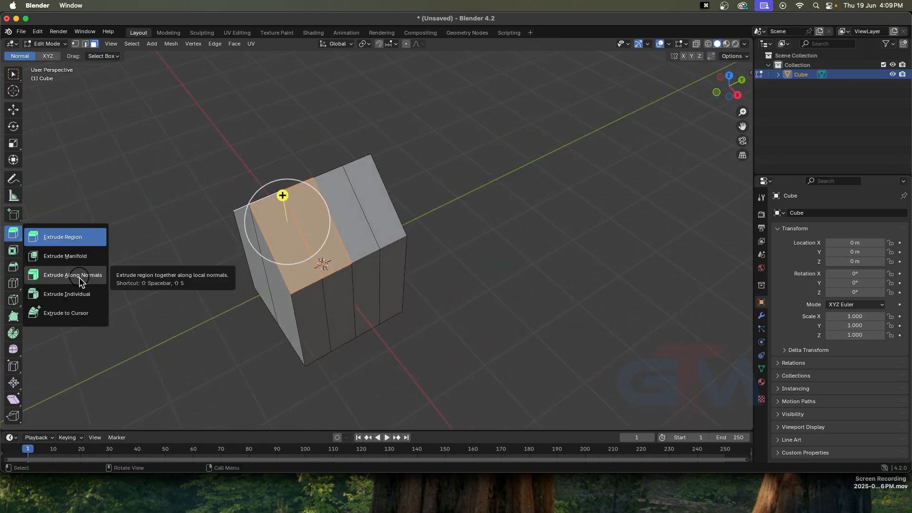
click(79, 277)
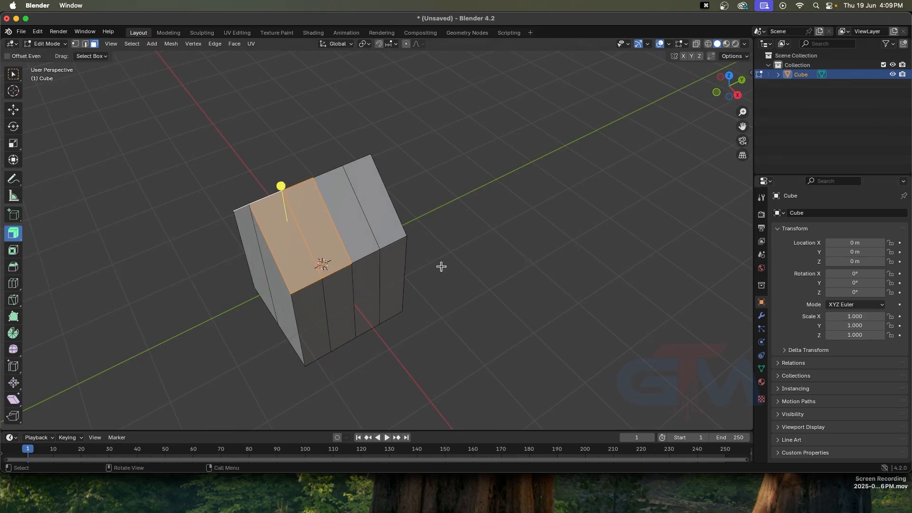
middle_drag(439, 267, 515, 248)
middle_drag(392, 228, 344, 243)
click(357, 249)
shift+click(355, 231)
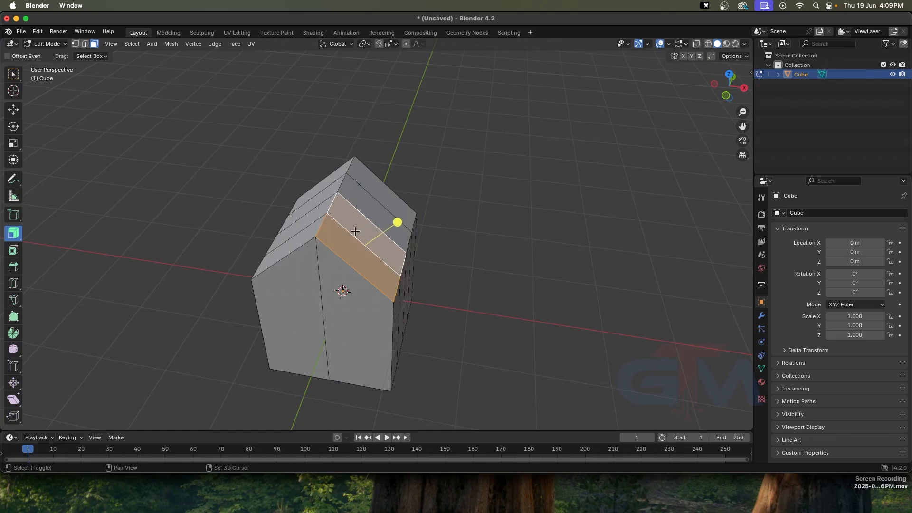
shift+click(300, 242)
shift+click(297, 228)
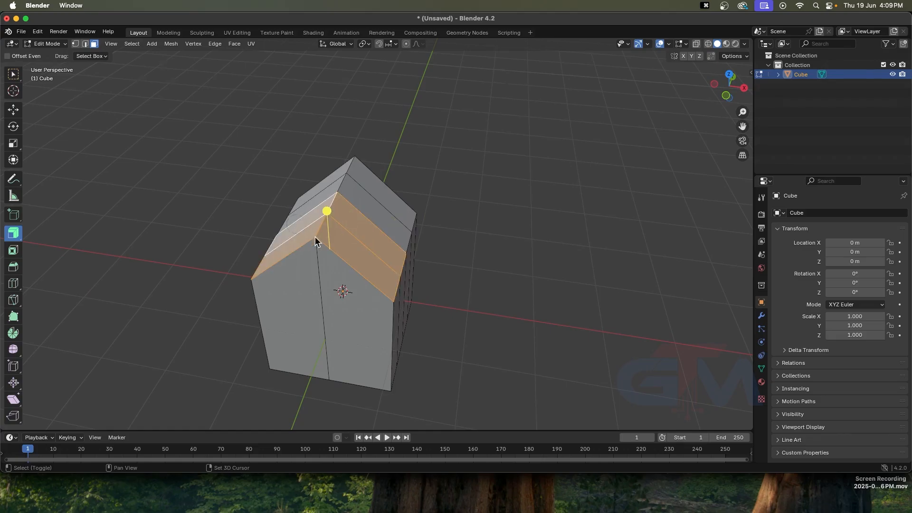
Extrude the four selected front roof faces outward together along their normals.
middle_drag(380, 253, 315, 234)
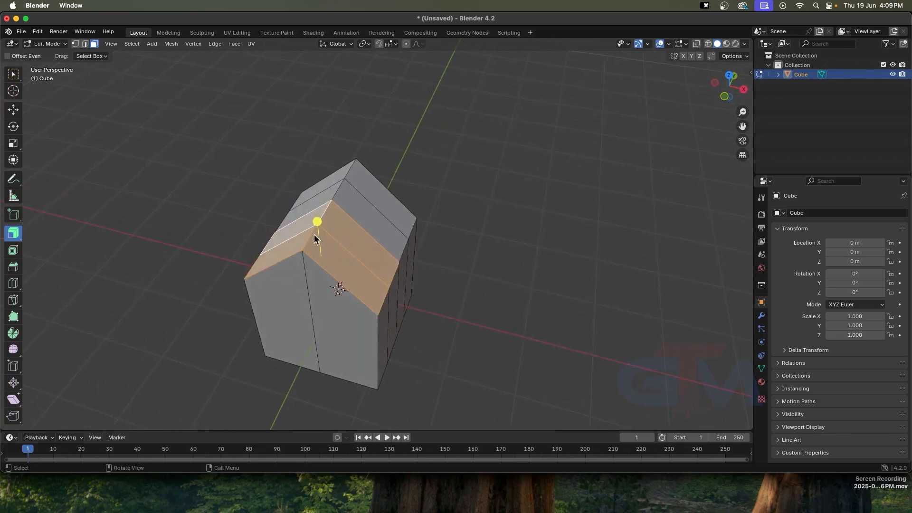
drag(317, 223, 324, 197)
middle_drag(370, 274, 369, 247)
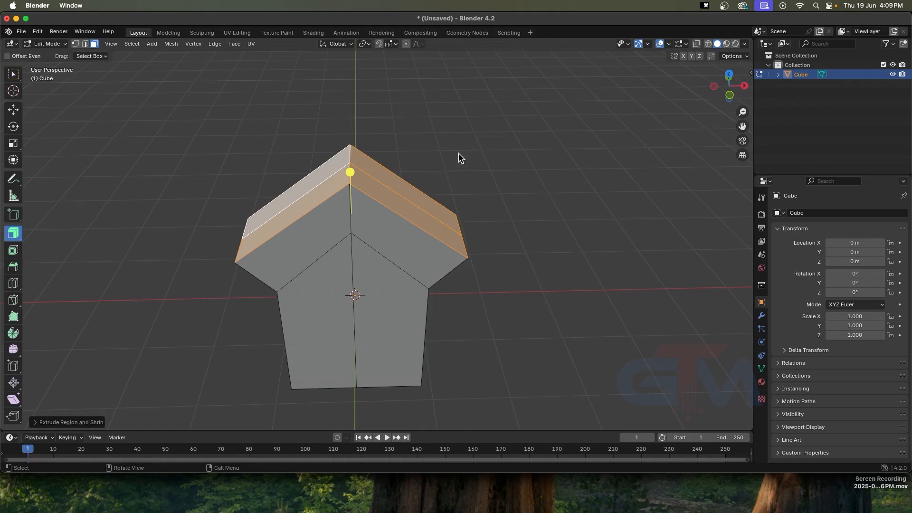
Display the face normals on the mesh and enlarge their line size to 0.46.
click(668, 45)
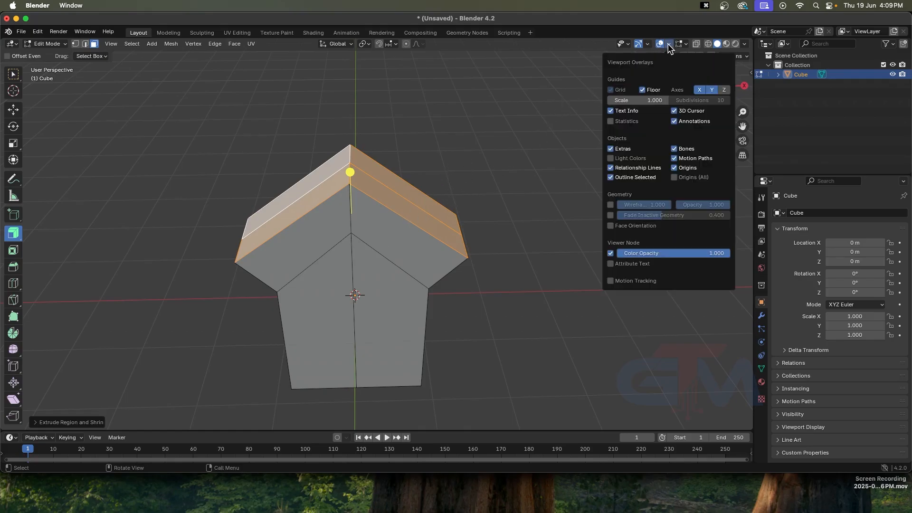
click(684, 44)
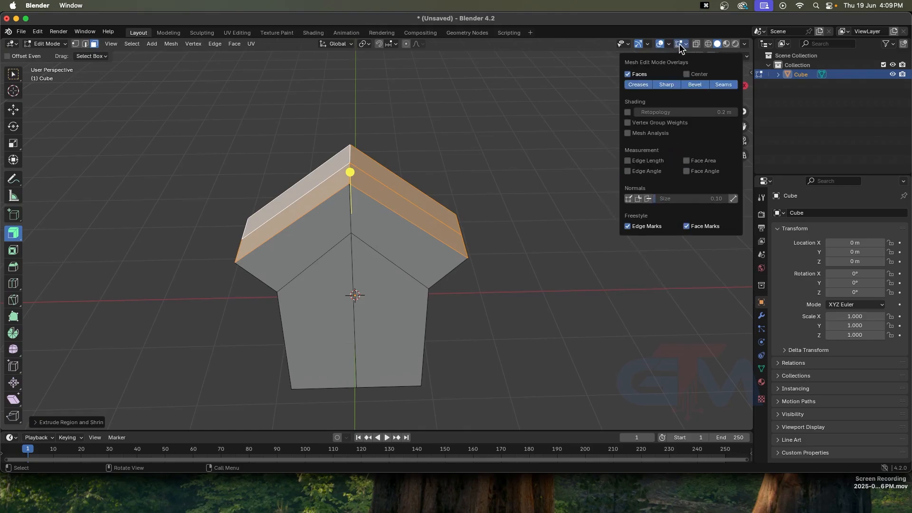
click(647, 198)
scroll(511, 226, up, 3)
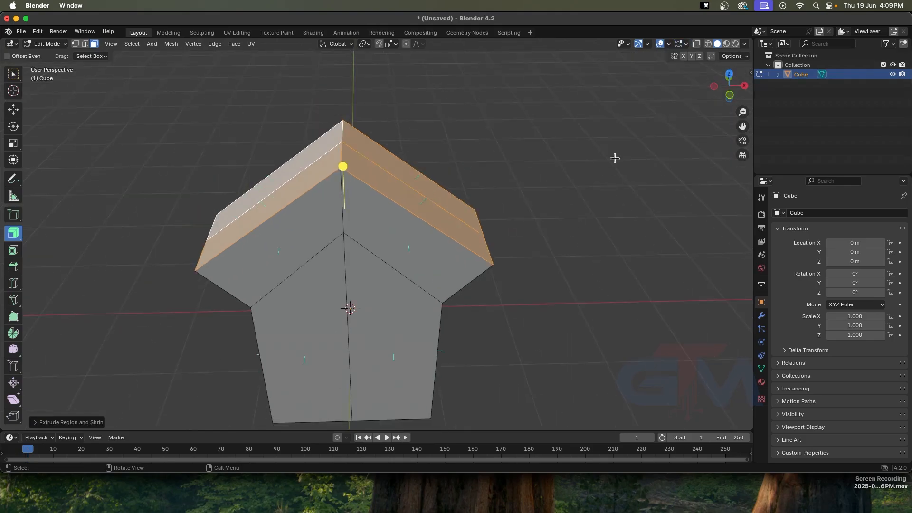
click(685, 44)
middle_drag(451, 212, 419, 229)
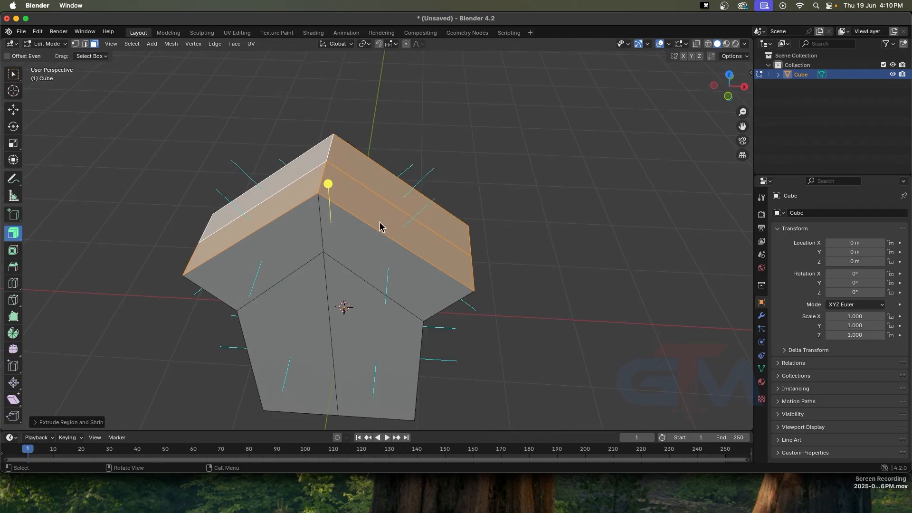
mouse_move(421, 236)
middle_down()
mouse_move(421, 212)
mouse_move(418, 230)
middle_up()
Extrude the two strips on each roof slope at the opposite end of the house outward with Extrude Individual.
click(14, 233)
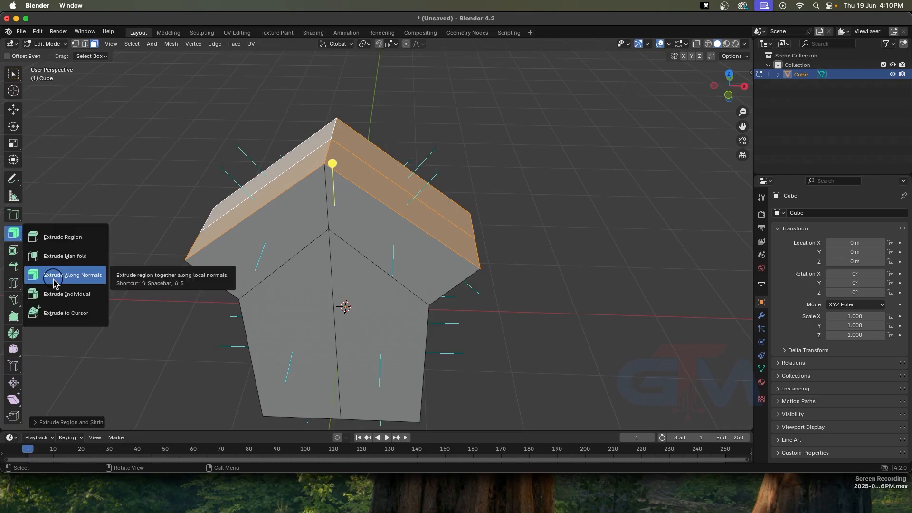
click(61, 294)
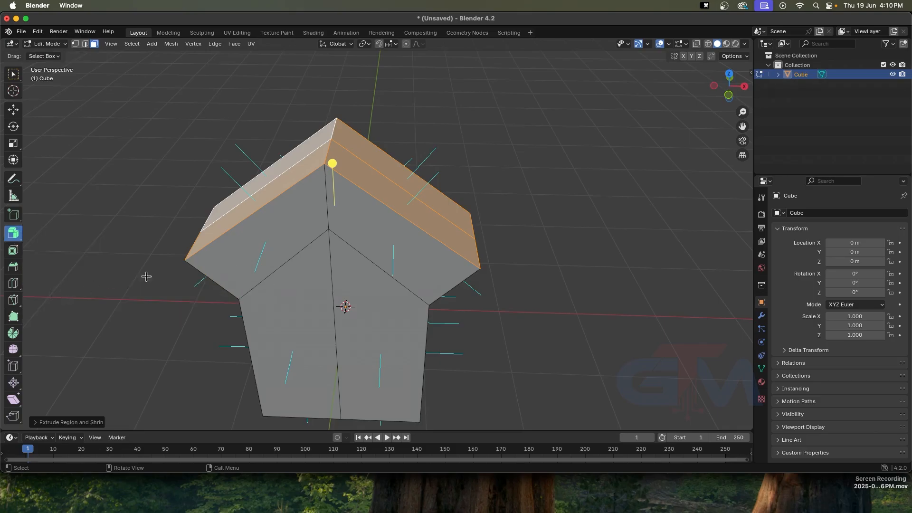
middle_drag(216, 228, 374, 237)
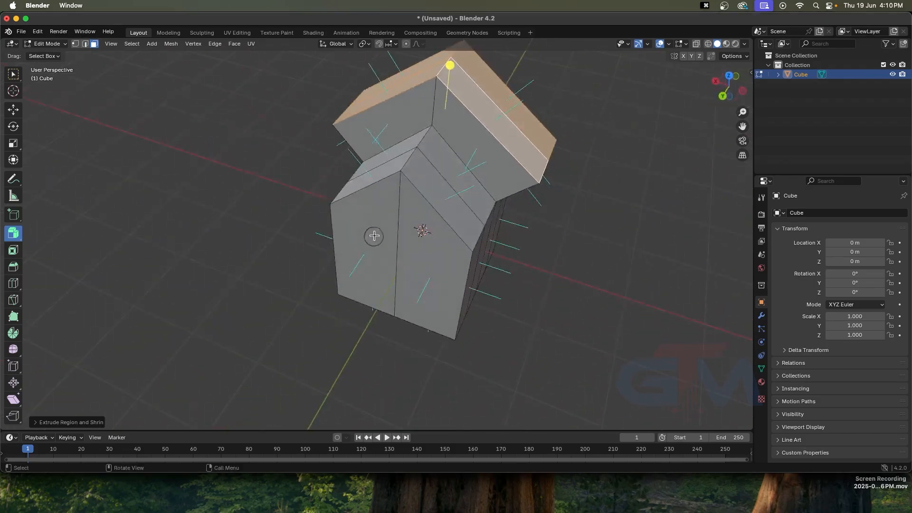
click(385, 179)
click(383, 169)
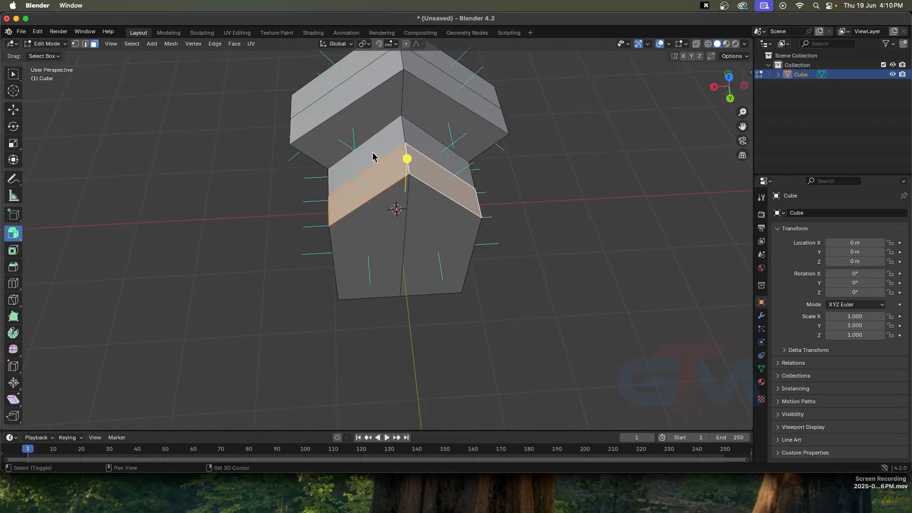
shift+click(371, 150)
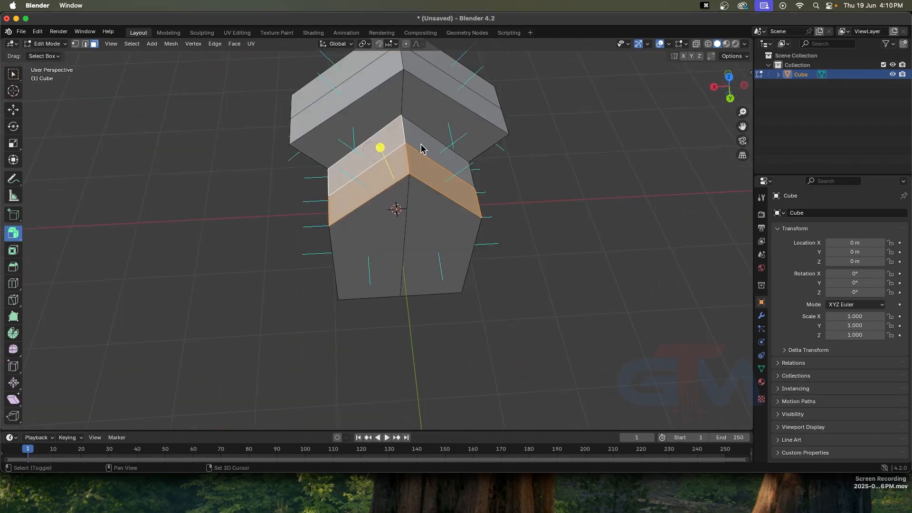
shift+click(421, 148)
mouse_move(437, 199)
middle_down()
mouse_move(457, 187)
mouse_move(434, 190)
middle_up()
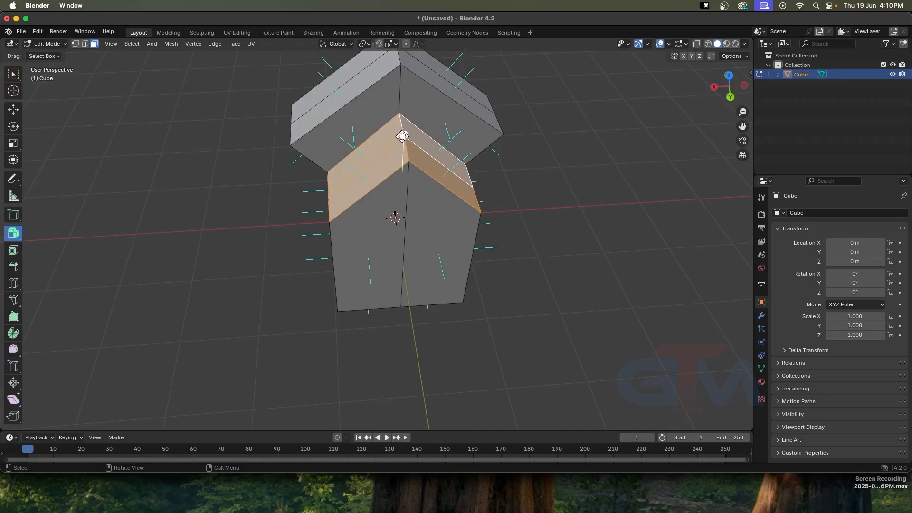
drag(402, 137, 479, 171)
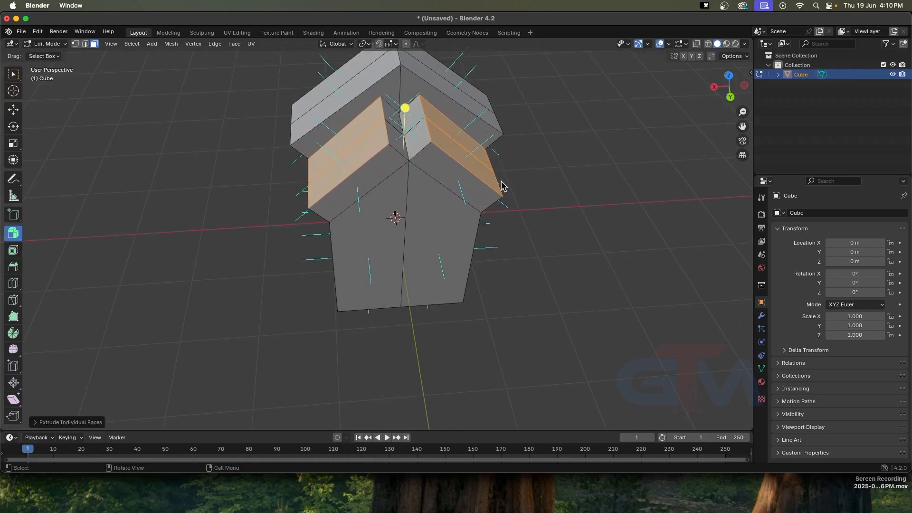
Select the end strip's extruded face on one roof slope and move it down and outward, away from its neighbour.
click(549, 176)
click(456, 153)
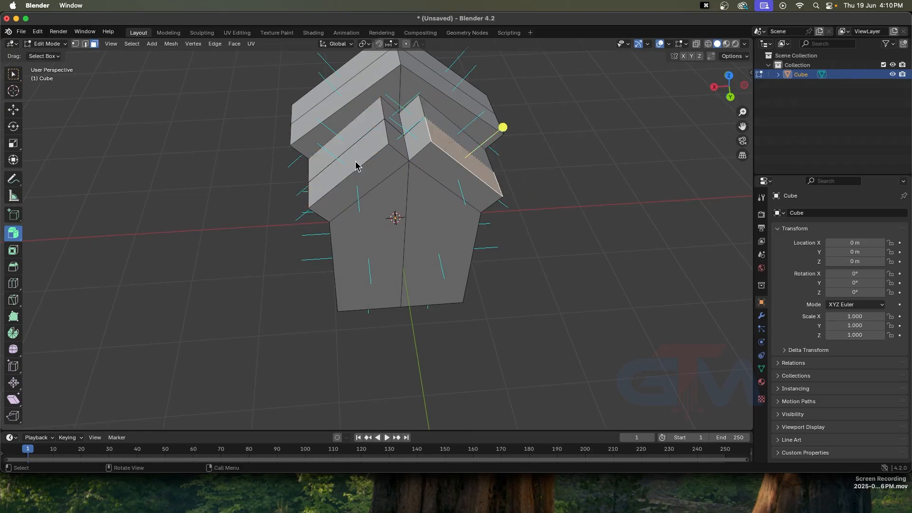
click(14, 74)
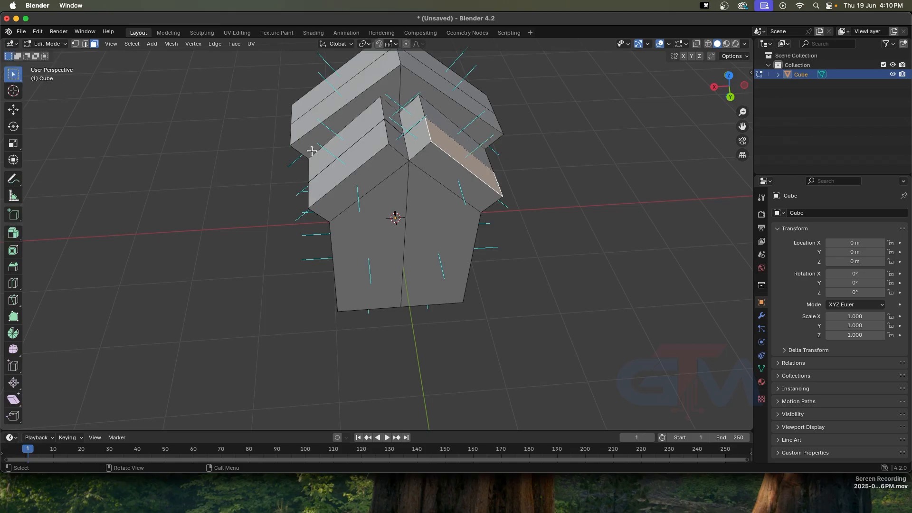
middle_drag(438, 194, 458, 196)
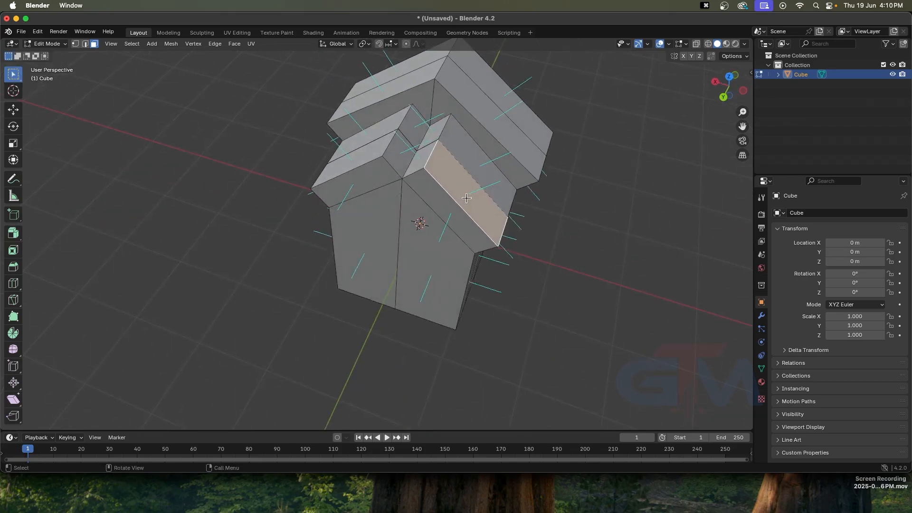
key(g)
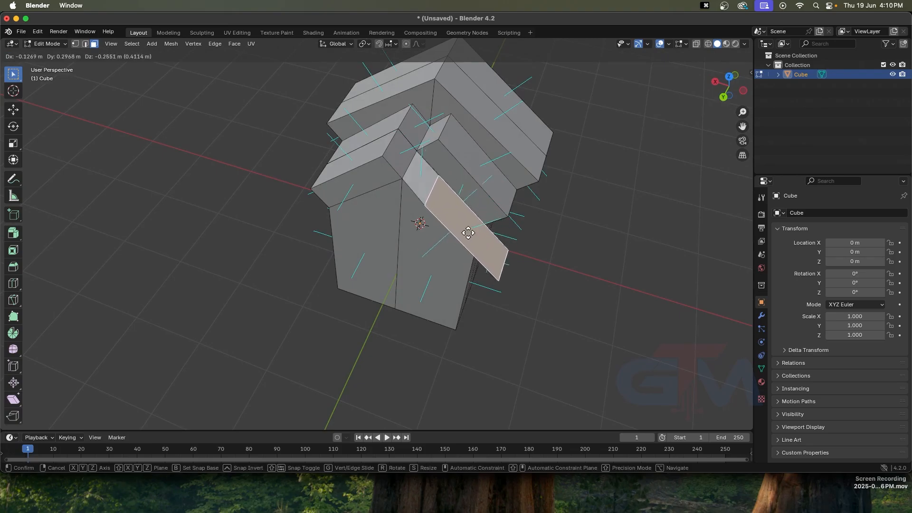
click(472, 221)
Move the adjacent extruded face on the same roof slope slightly to separate the individually extruded blocks.
middle_drag(472, 221, 463, 198)
key(g)
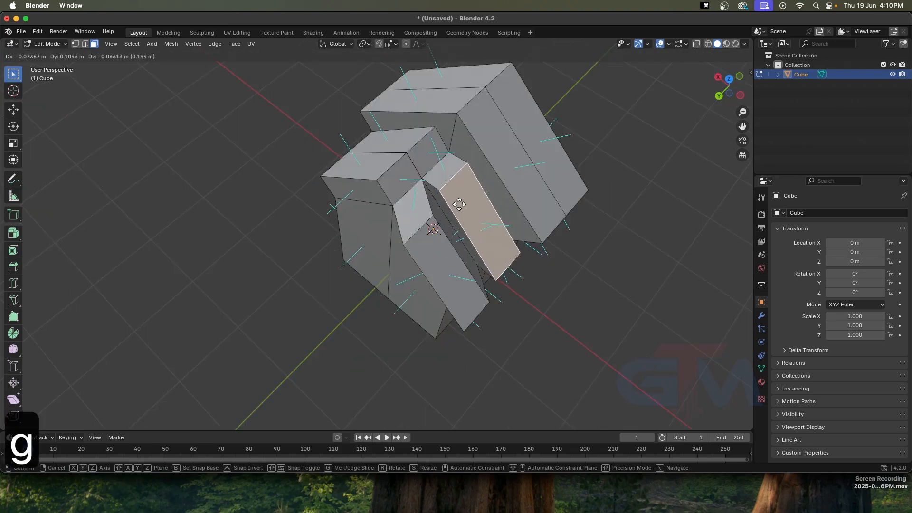
click(455, 206)
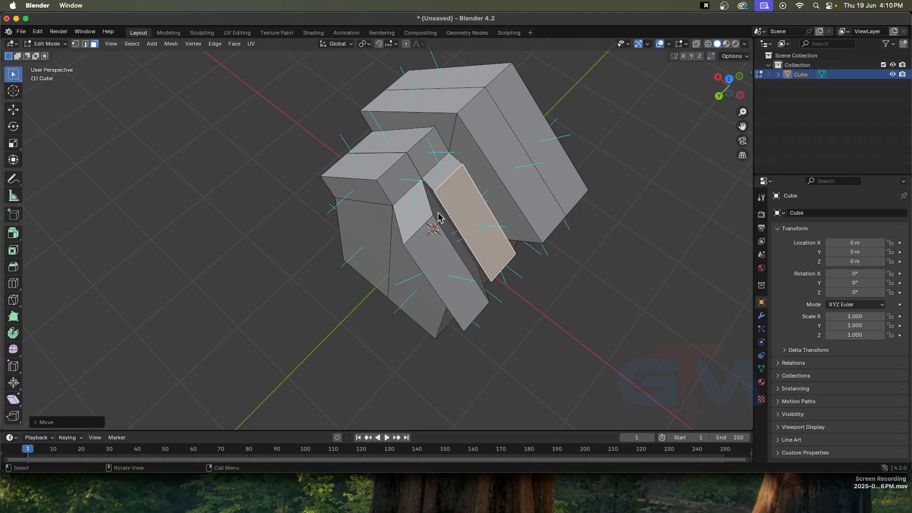
middle_drag(436, 215, 481, 211)
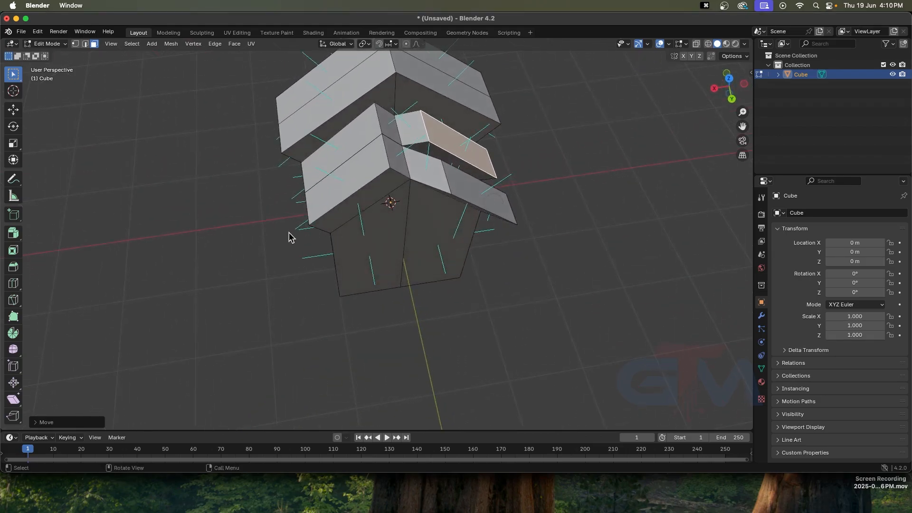
Switch to the Extrude Manifold tool and turn off the face normals display.
click(14, 234)
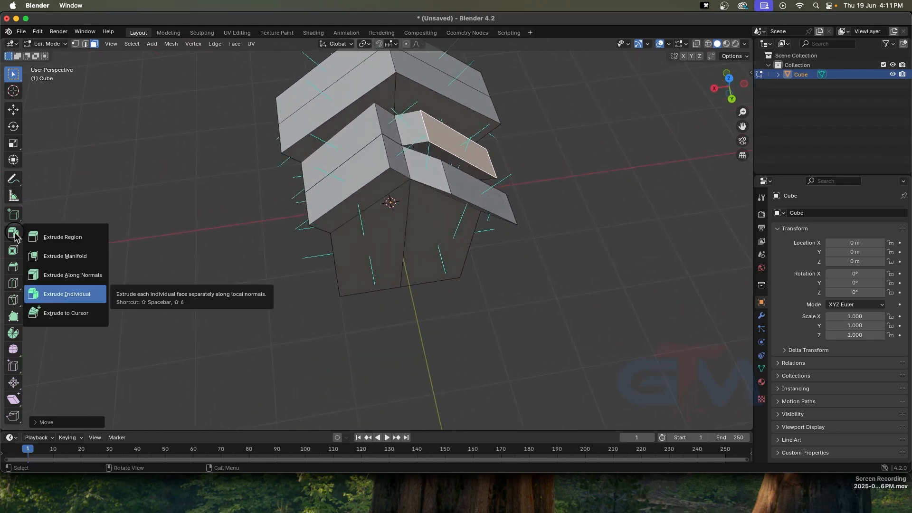
click(72, 264)
middle_drag(509, 276, 435, 237)
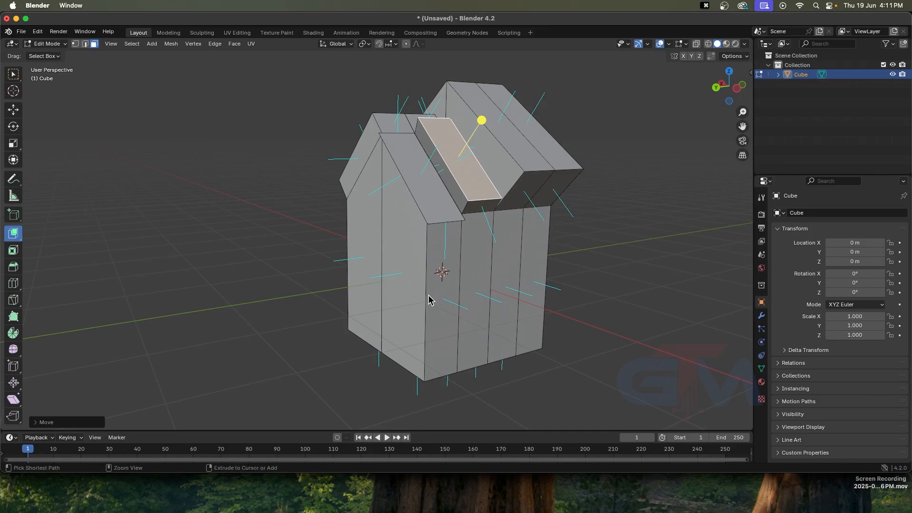
click(685, 43)
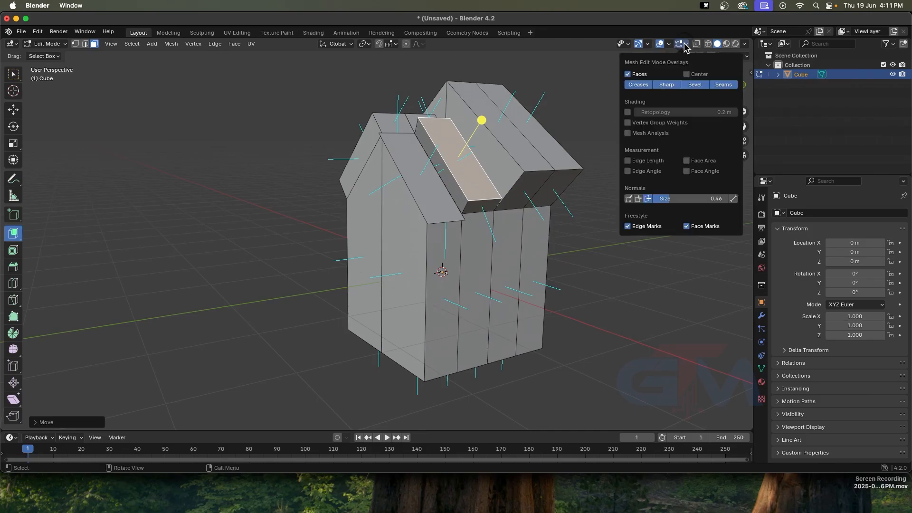
click(648, 199)
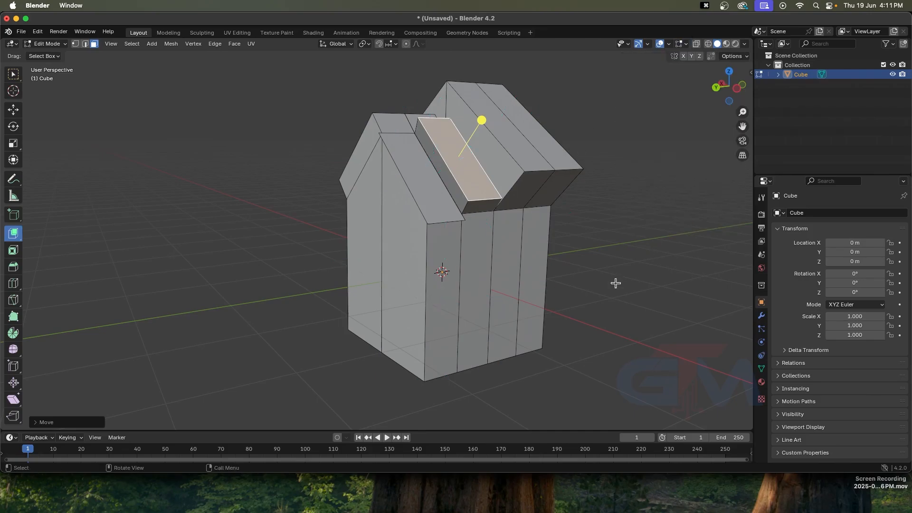
Add two horizontal loop cuts around the house walls, one slid upward and one slid toward the base, and return to face selection.
key(ctrl+r)
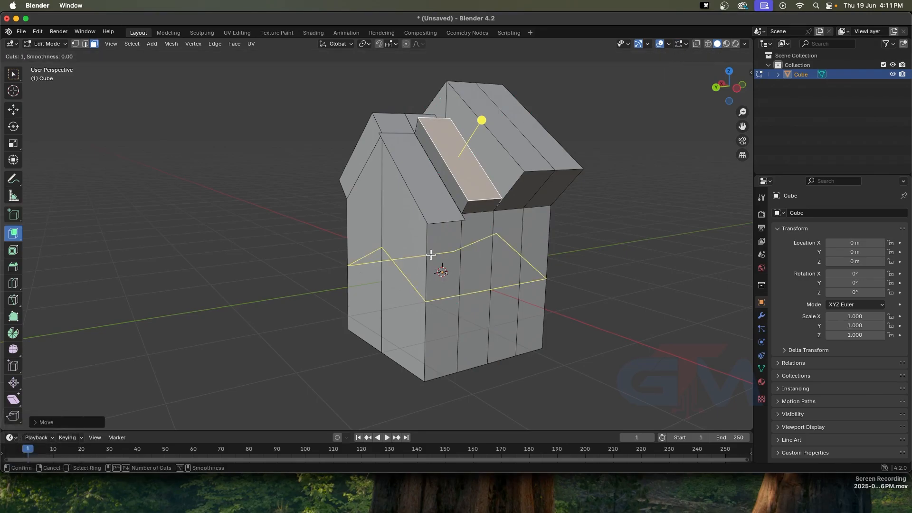
click(430, 255)
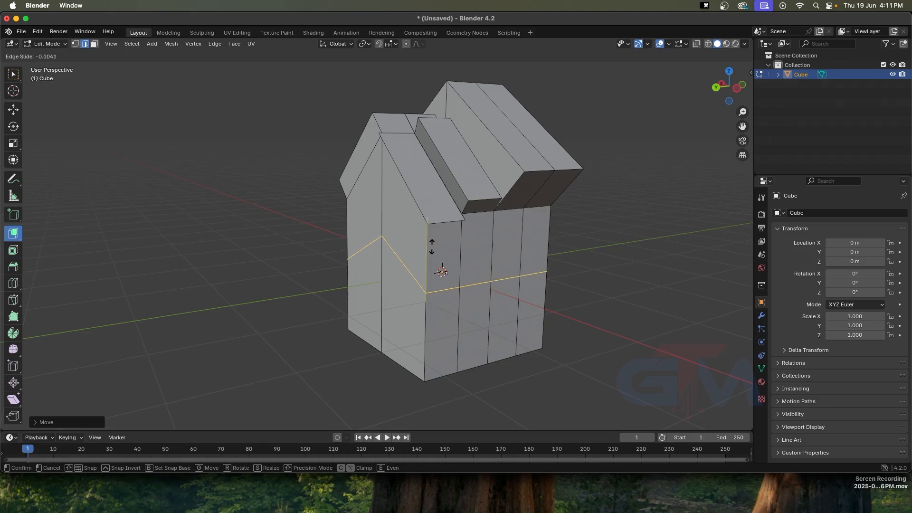
click(430, 223)
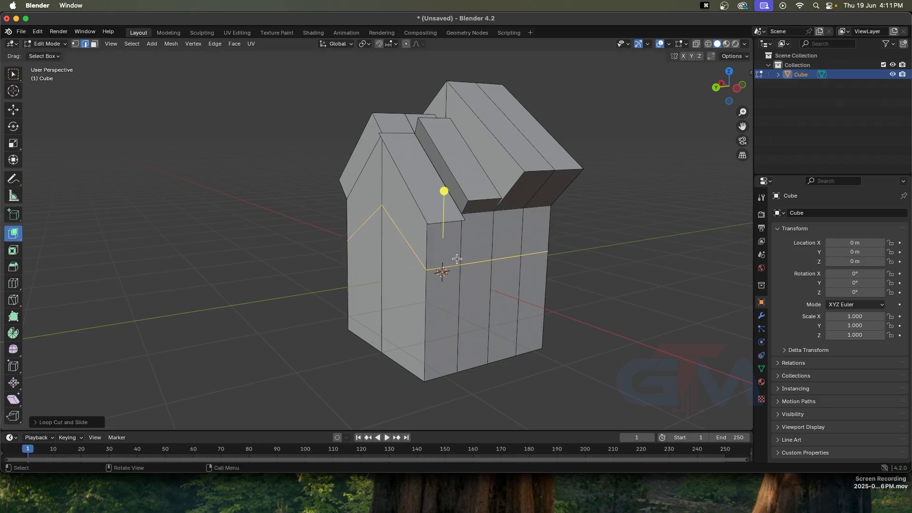
key(ctrl+r)
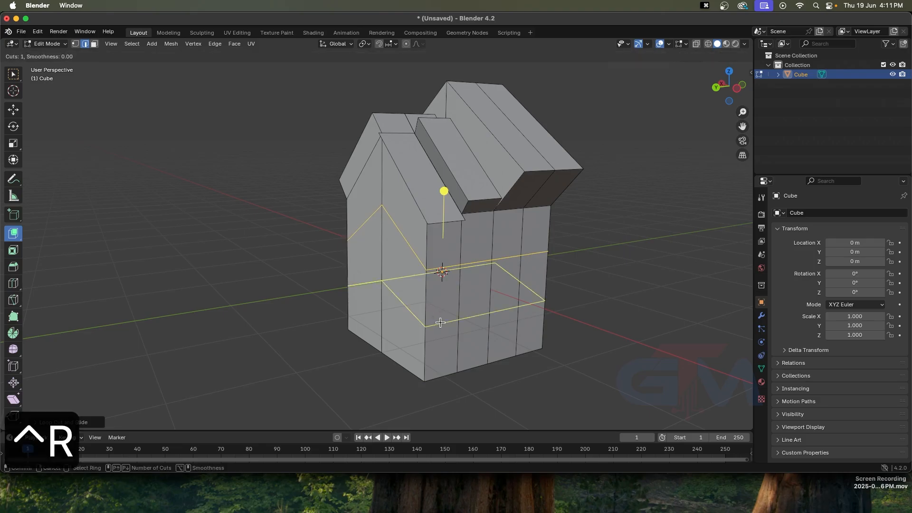
click(440, 322)
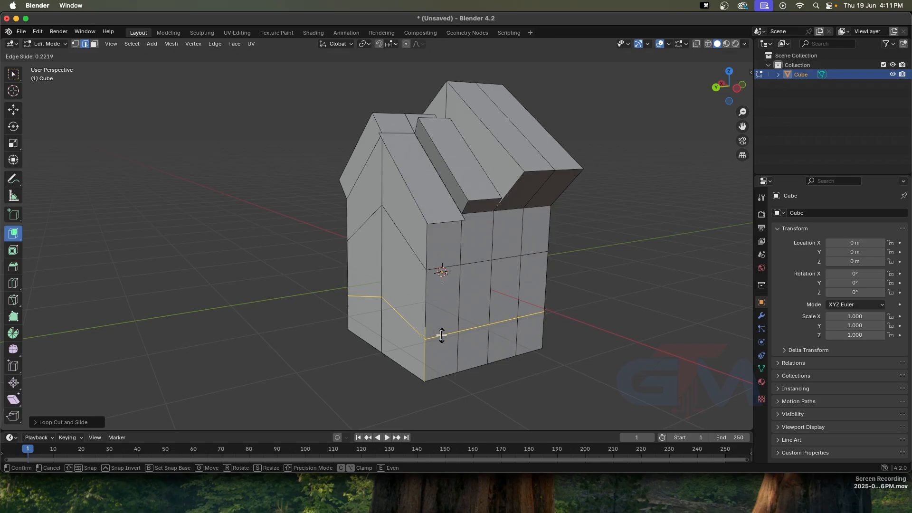
click(441, 335)
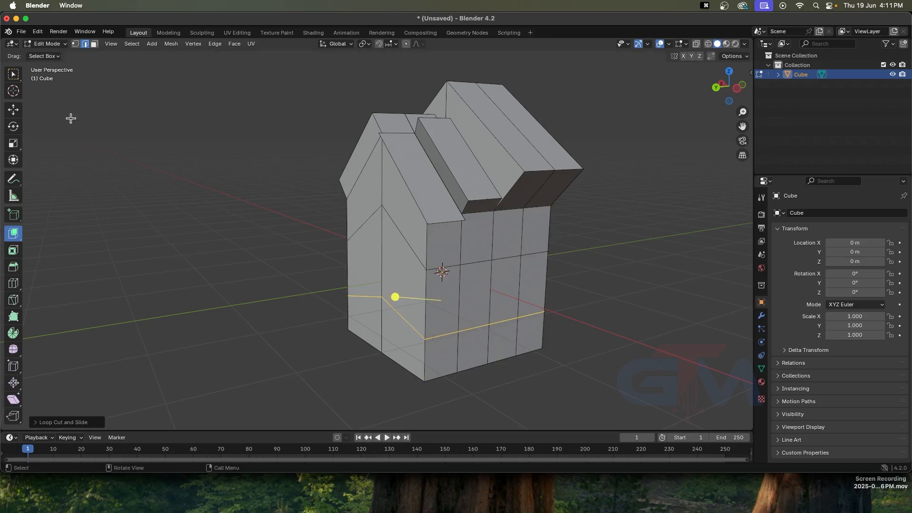
key(3)
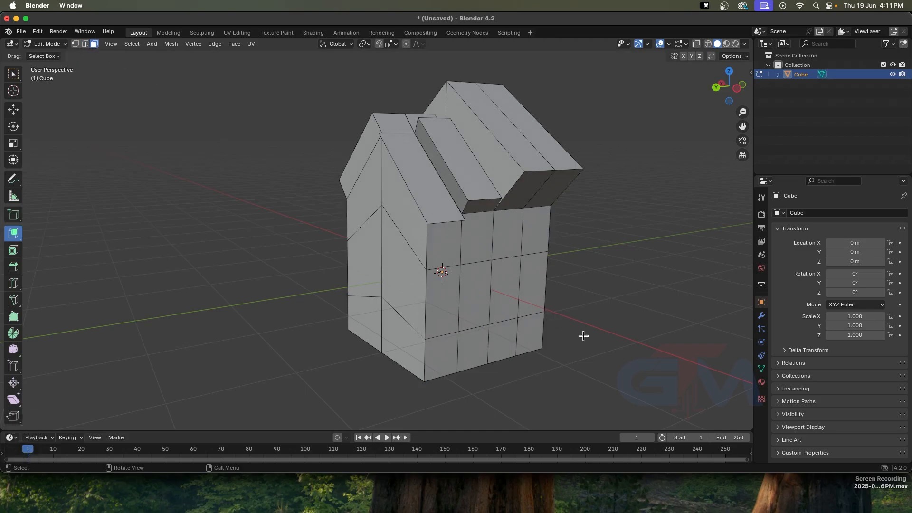
Select the middle-row wall face second from the front corner and switch to the Extrude Region tool.
click(470, 301)
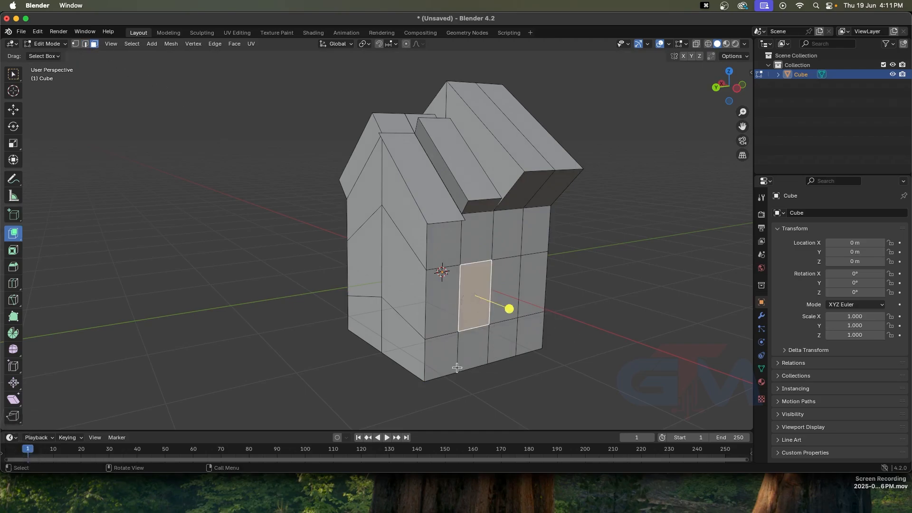
middle_drag(470, 301, 332, 311)
drag(10, 238, 11, 237)
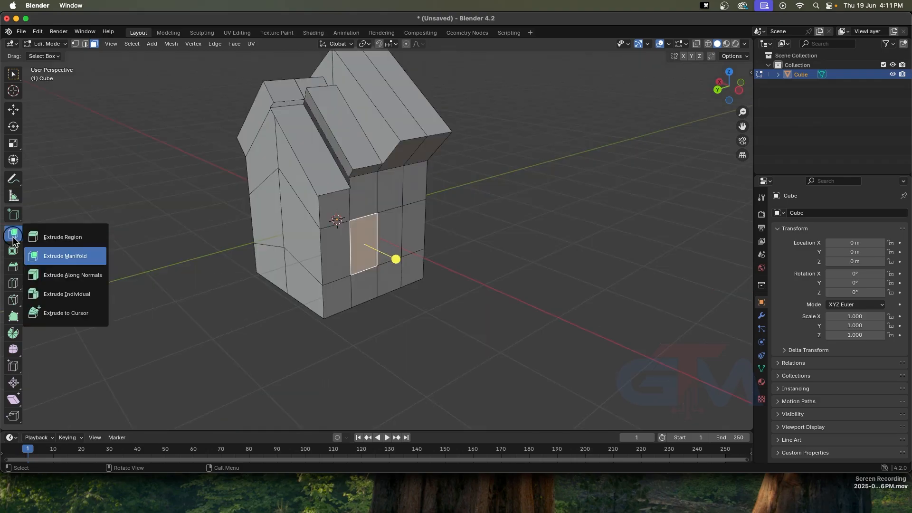
drag(10, 237, 49, 239)
click(48, 238)
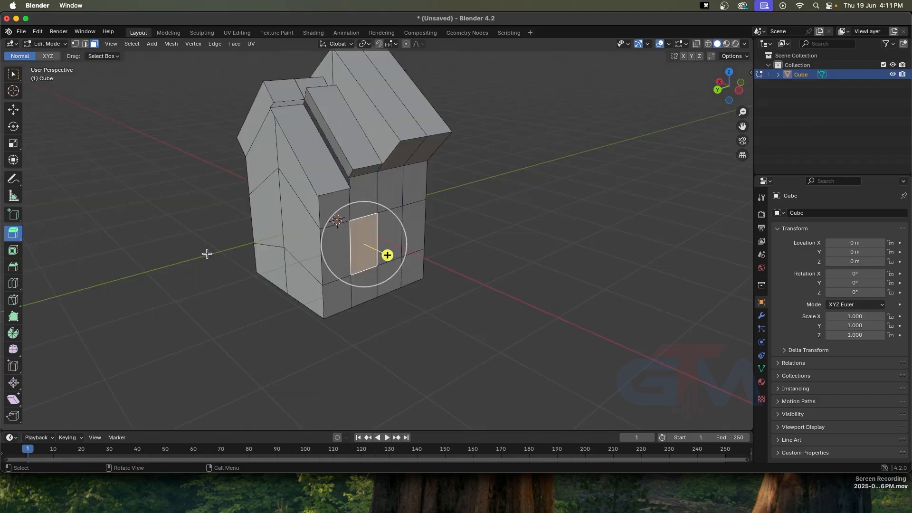
Extrude the selected wall face straight outward three times in a row to form a long segmented beam.
scroll(416, 273, up, 1)
shift+middle_drag(408, 272, 325, 268)
middle_drag(262, 300, 299, 300)
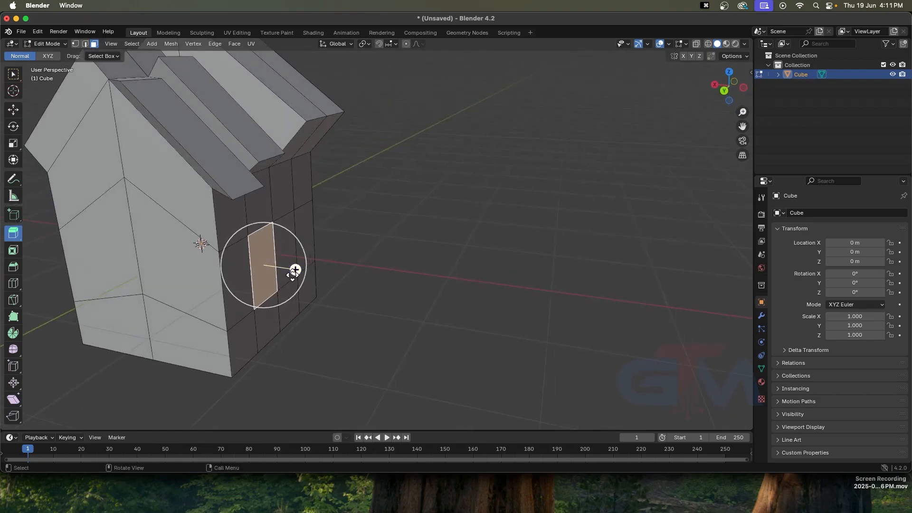
drag(294, 269, 366, 281)
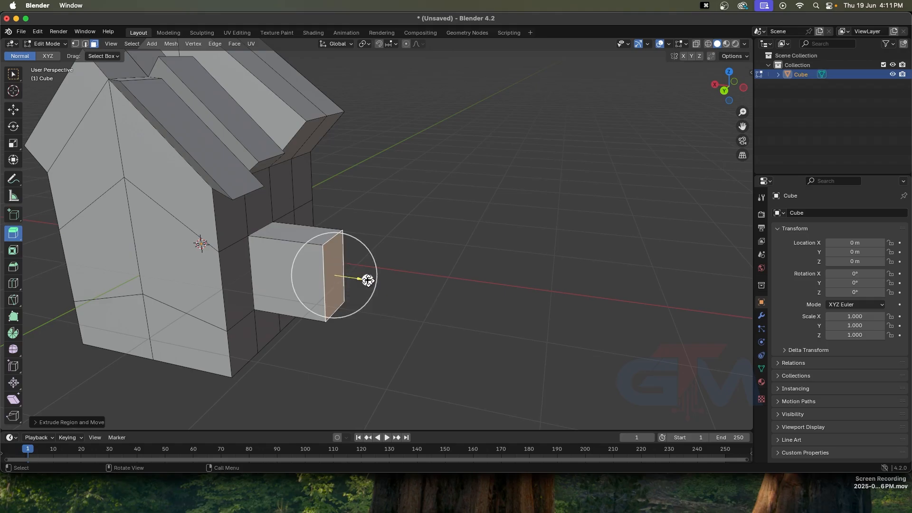
drag(367, 280, 445, 291)
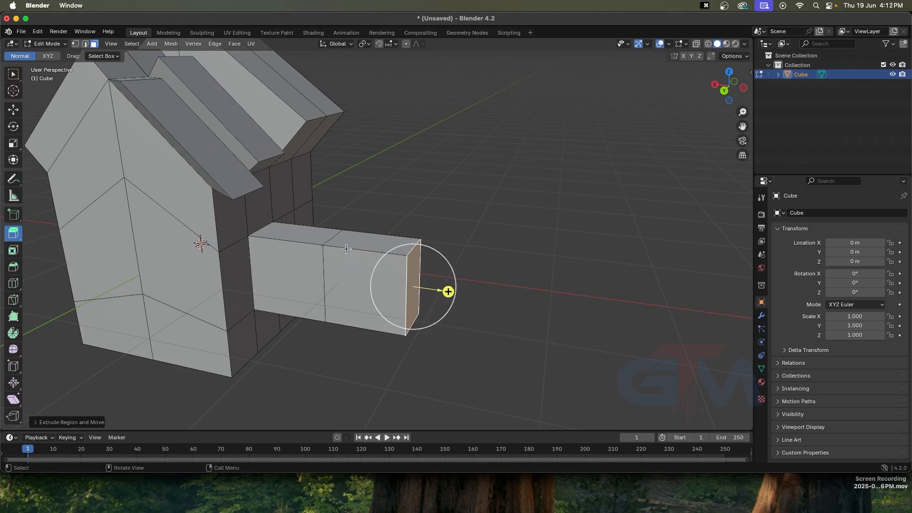
drag(448, 291, 519, 305)
middle_drag(557, 336, 433, 332)
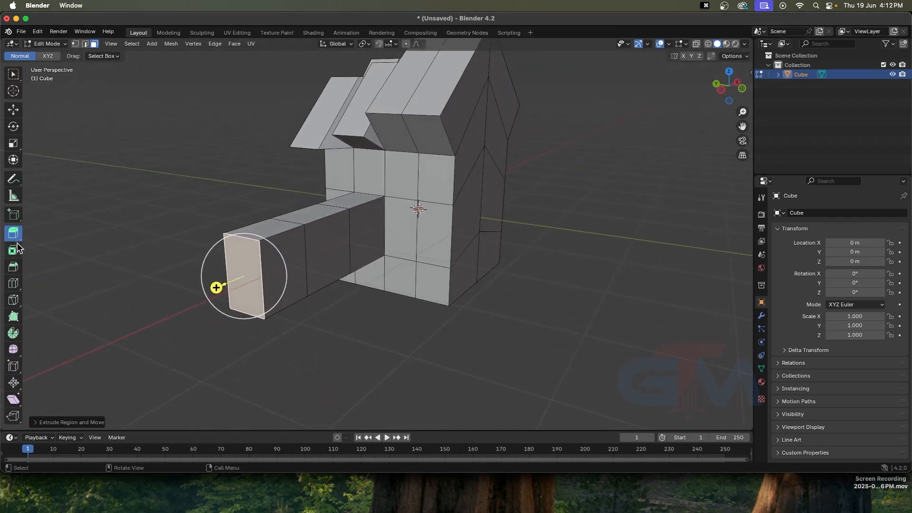
Use Extrude Manifold to pull the middle-row corner face of the same wall outward, parallel to the beam.
drag(13, 233, 38, 258)
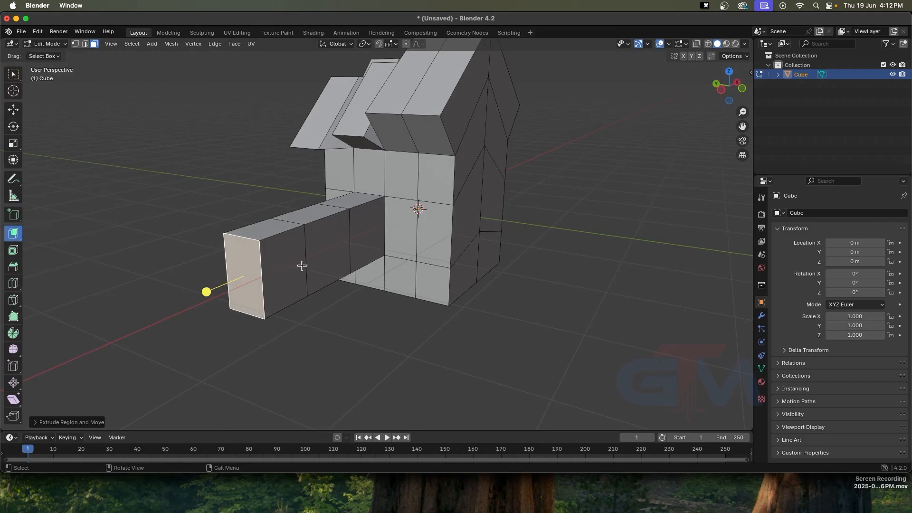
click(432, 251)
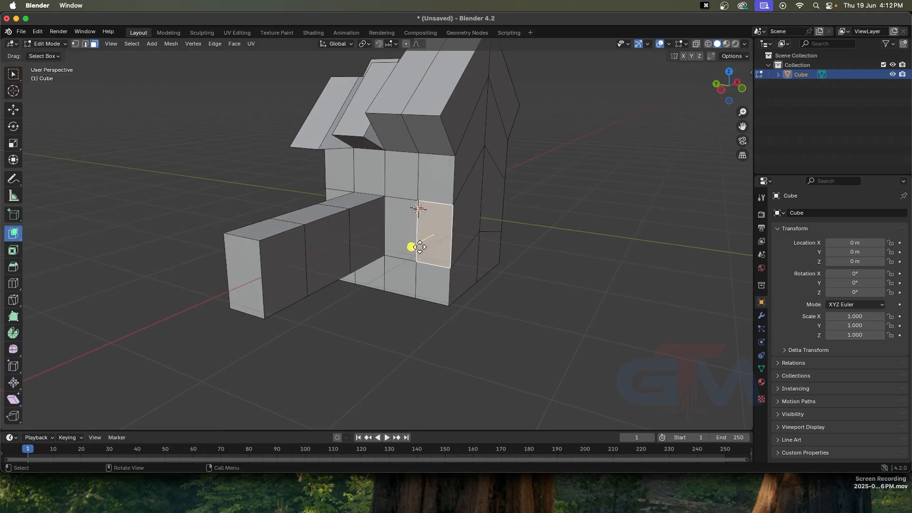
drag(411, 246, 379, 261)
middle_drag(379, 261, 451, 297)
drag(367, 267, 295, 299)
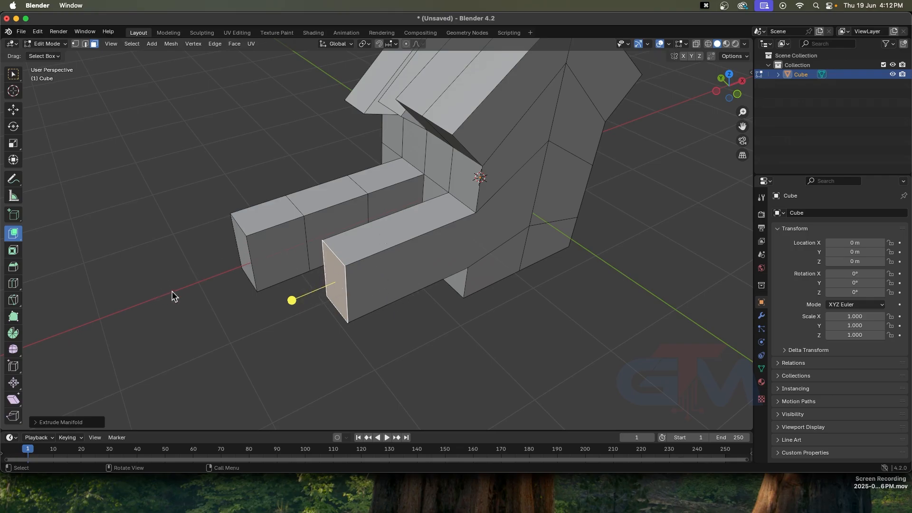
Select the middle-row face third from the front corner on the opposite wall and switch to the Extrude to Cursor tool.
middle_drag(205, 291, 278, 285)
click(13, 232)
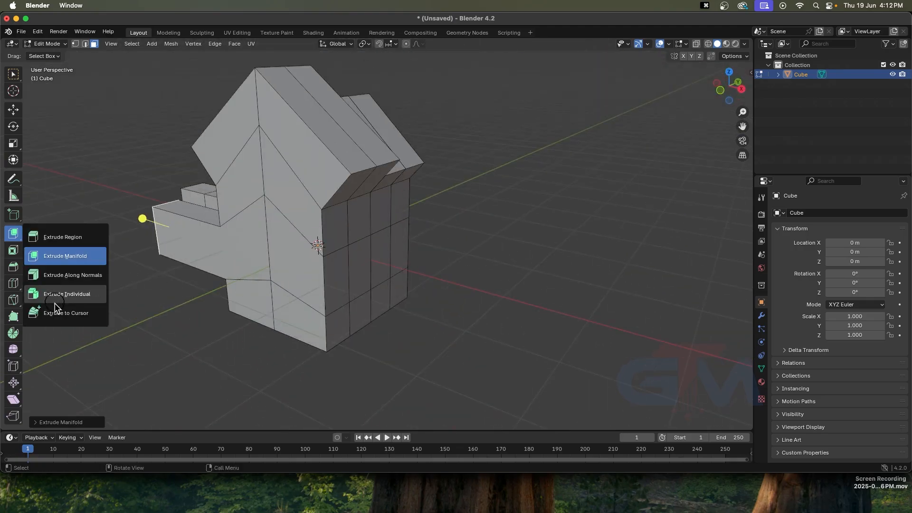
click(44, 258)
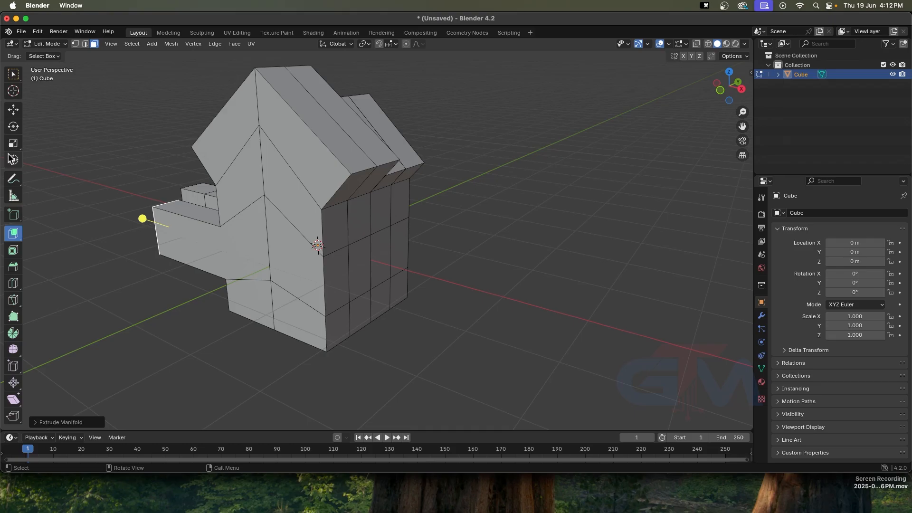
click(13, 73)
middle_drag(338, 289, 285, 279)
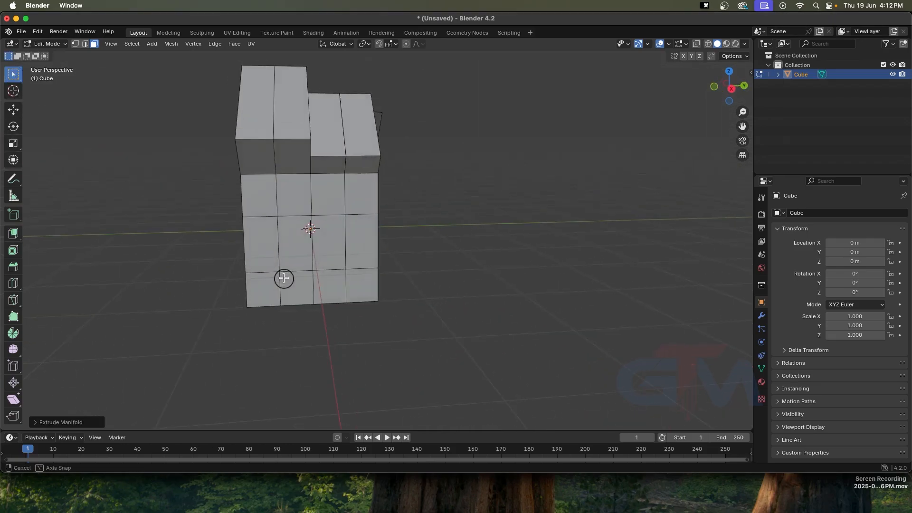
click(331, 254)
mouse_move(354, 306)
middle_down()
mouse_move(346, 315)
mouse_move(425, 300)
mouse_move(357, 304)
middle_up()
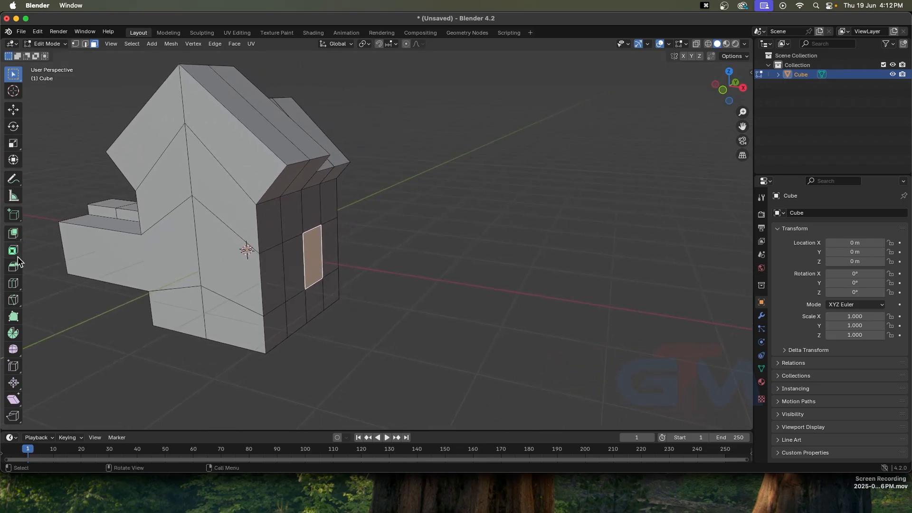
drag(14, 233, 58, 308)
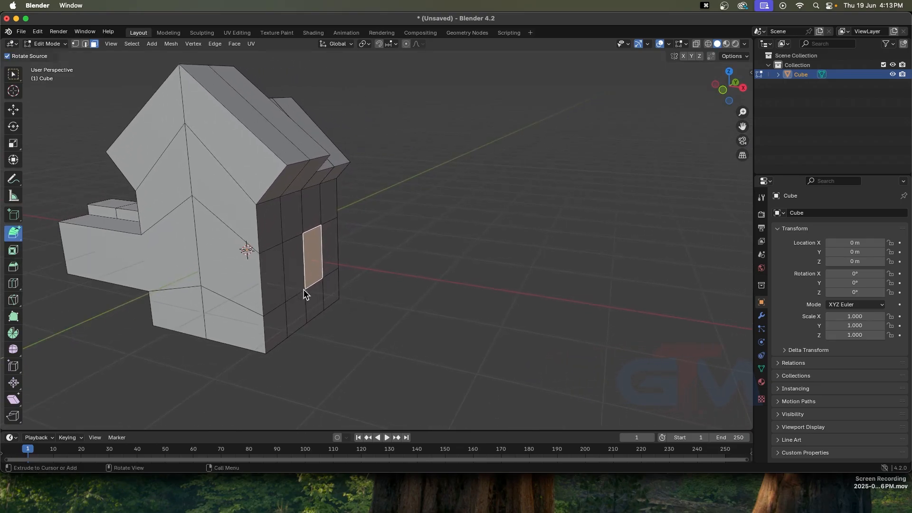
Extrude the wall face to eight successive cursor points in perspective view, curving up, outward and back underneath.
click(463, 259)
click(543, 174)
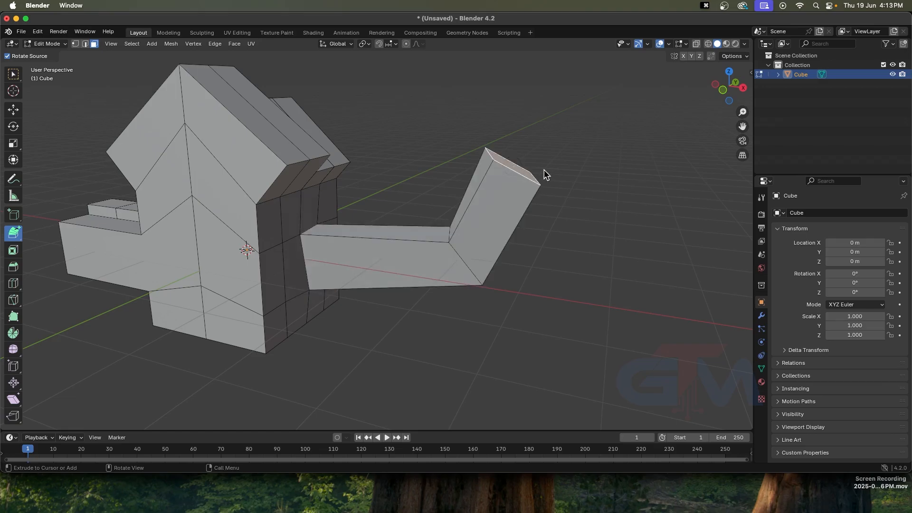
click(642, 139)
click(674, 202)
click(671, 266)
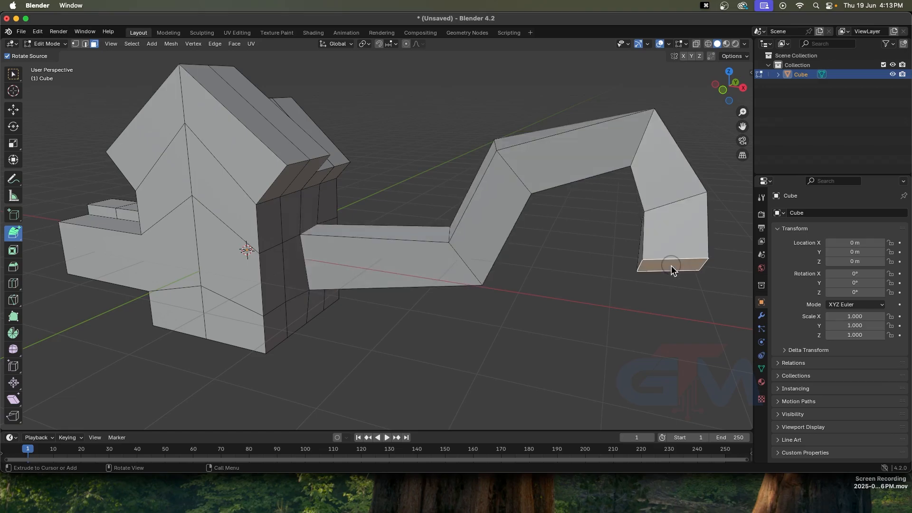
click(576, 332)
click(508, 352)
click(443, 360)
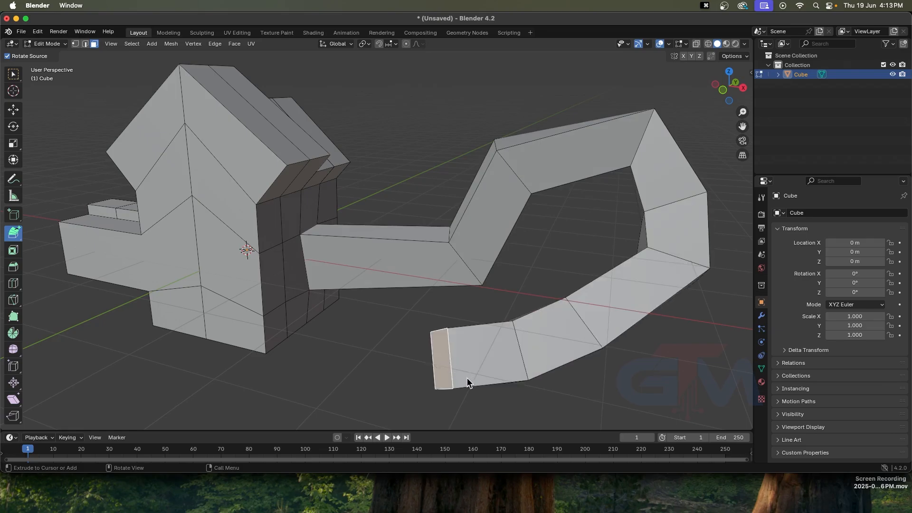
Undo all the cursor extrusions back to the flat wall face.
middle_drag(465, 379, 327, 349)
key(ctrl+z)
key(ctrl+z)
key(ctrl+z)
key(ctrl+z)
key(ctrl+z)
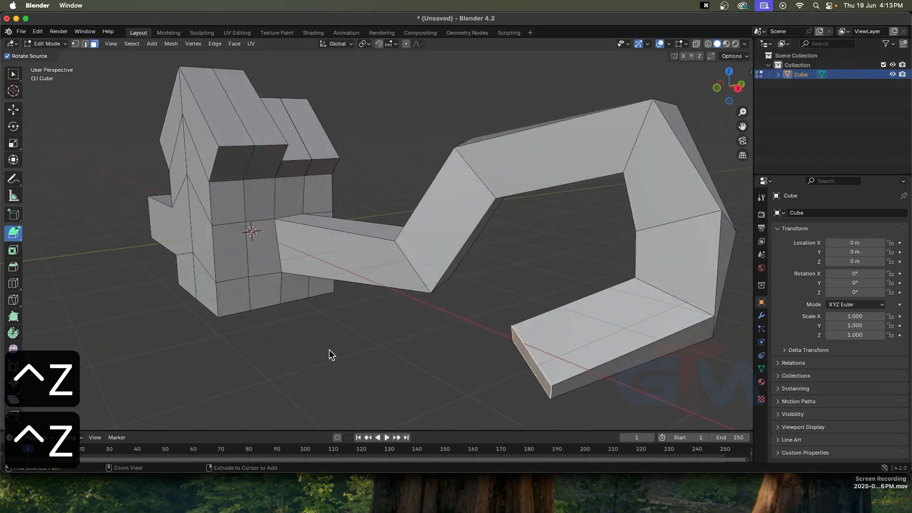
key(ctrl+z)
key(ctrl+z)
key(ctrl+z)
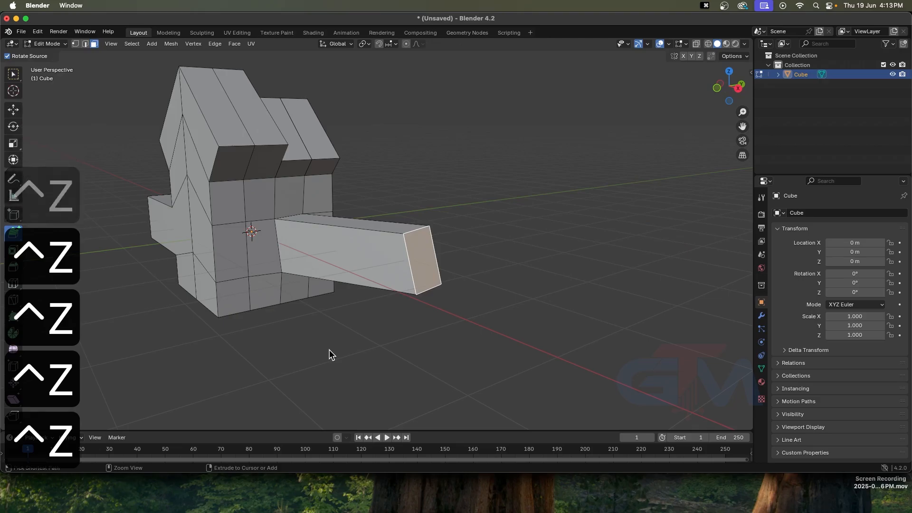
key(ctrl+z)
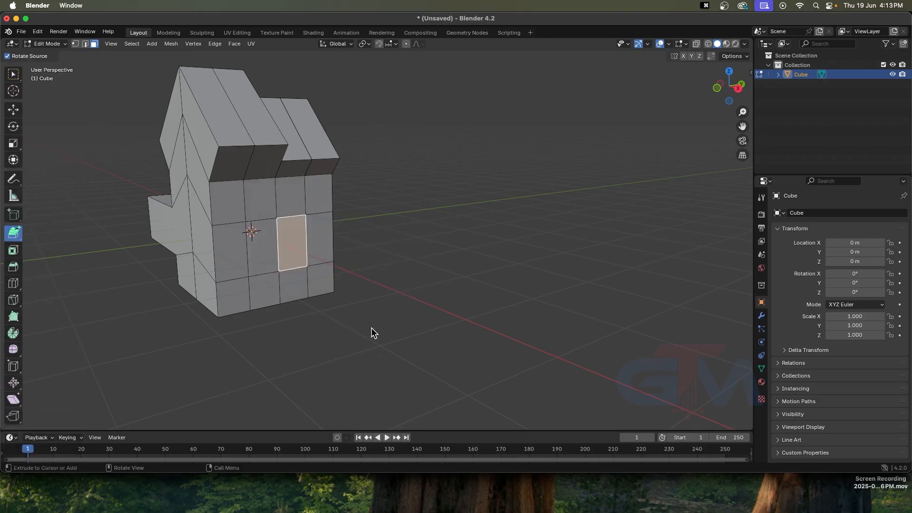
In front view, extrude the wall face to eight successive cursor points to form an arm that rises and curls back below.
key(1)
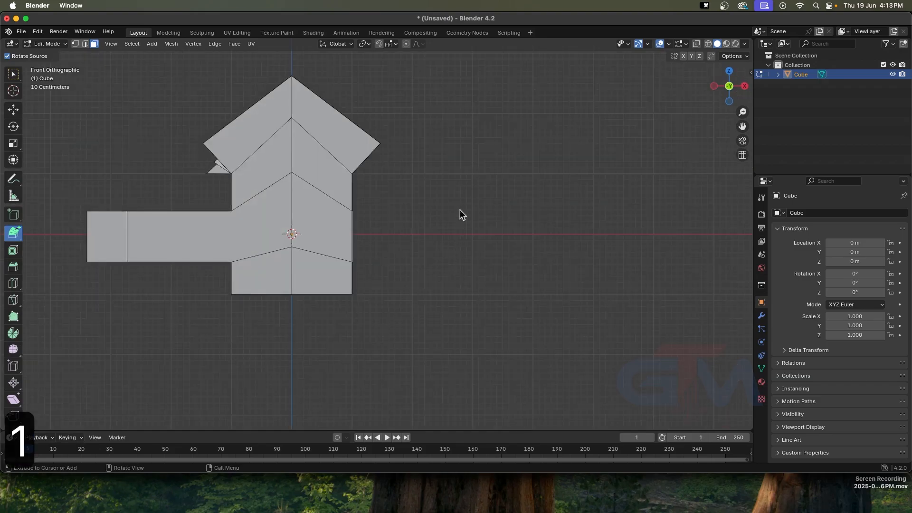
click(466, 165)
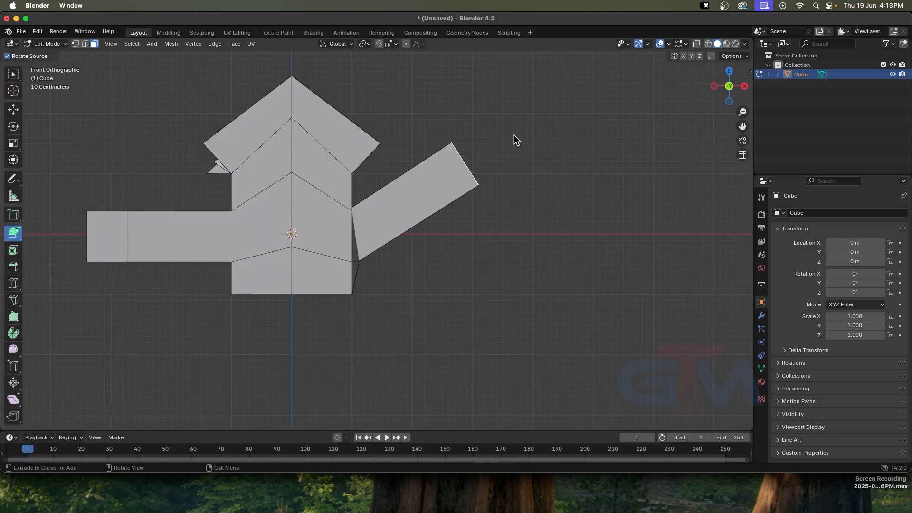
click(548, 121)
click(603, 120)
click(643, 156)
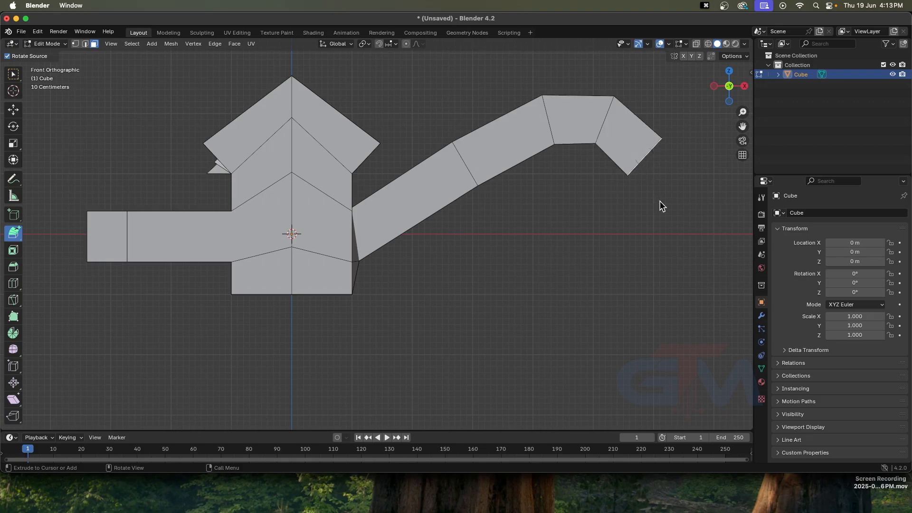
click(660, 218)
click(631, 283)
click(567, 328)
click(497, 348)
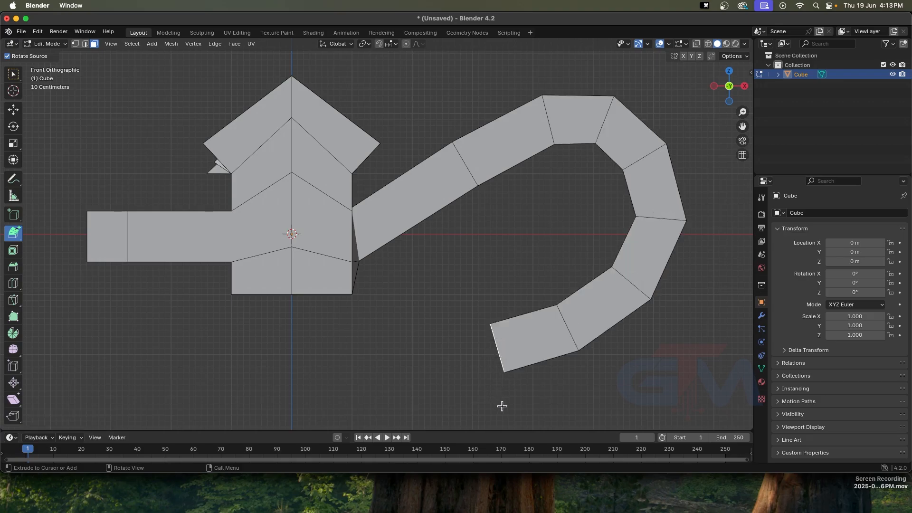
Taper the arm's tip by scaling its end face down twice, extending it to a new cursor point after each scaling.
key(s)
click(494, 370)
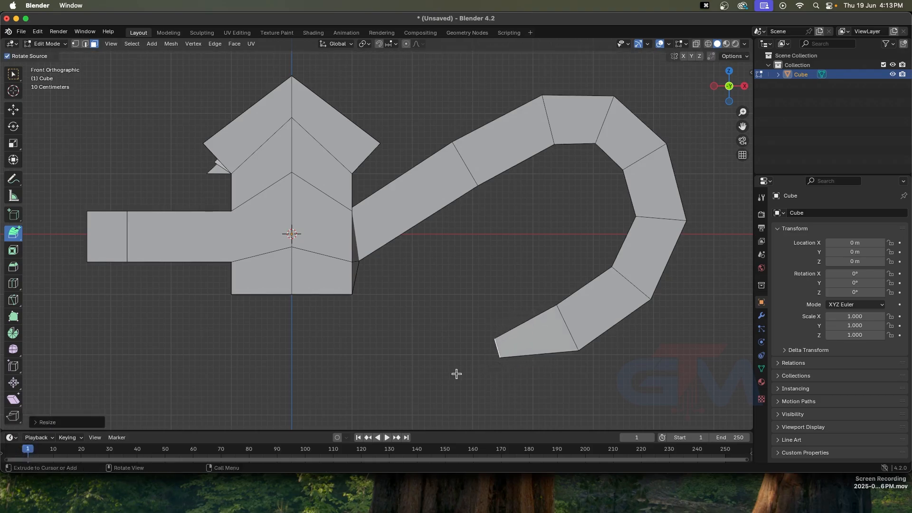
ctrl+right_click(412, 345)
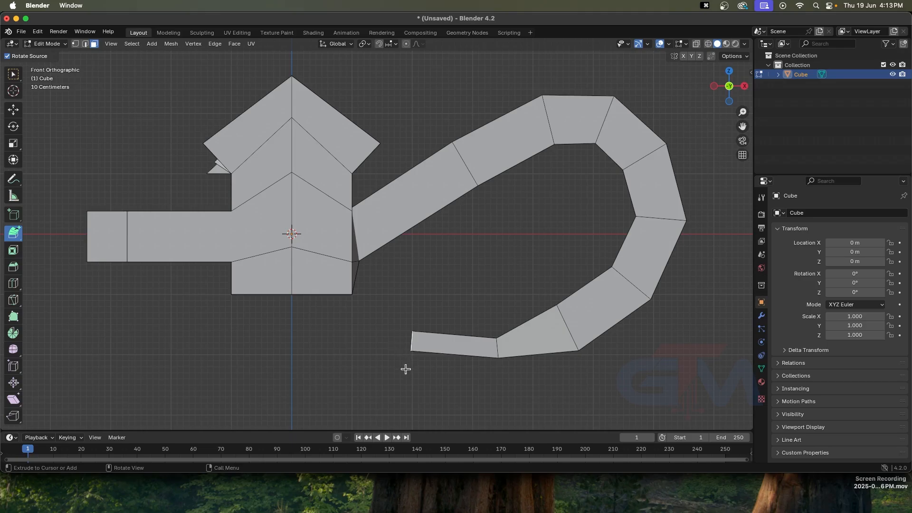
key(s)
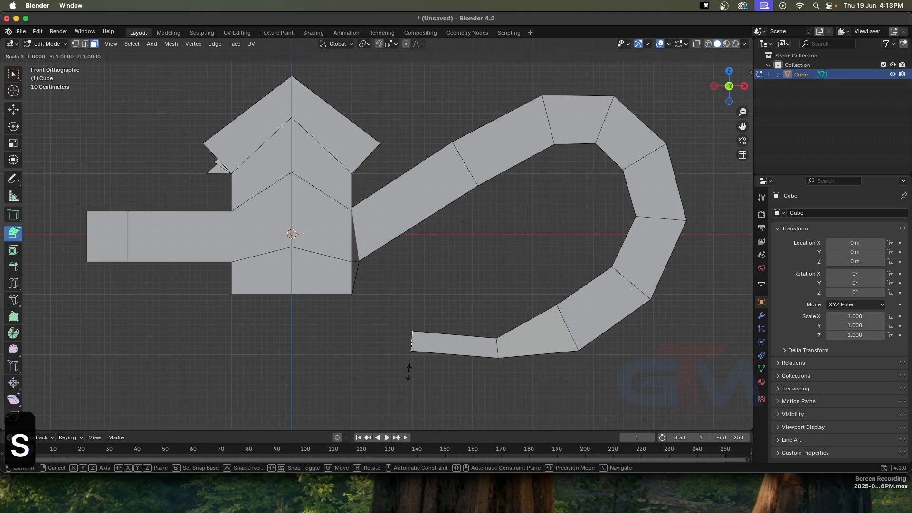
click(408, 357)
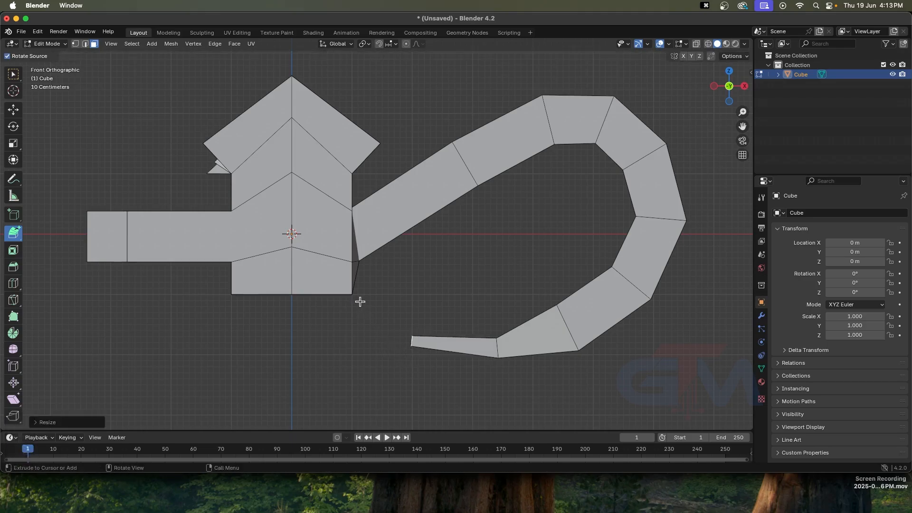
ctrl+right_click(380, 290)
Return to the Select Box tool and extrude the front strip face of the roof slope above the curled arm well outward.
mouse_move(460, 310)
middle_down()
mouse_move(272, 315)
mouse_move(401, 348)
mouse_move(462, 308)
mouse_move(470, 332)
mouse_move(472, 303)
middle_up()
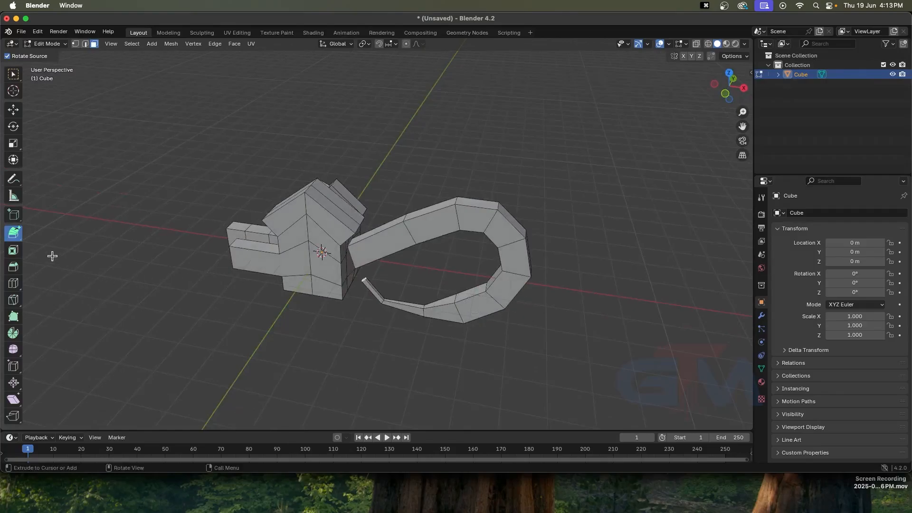
scroll(292, 253, up, 2)
mouse_move(292, 252)
middle_down()
mouse_move(283, 277)
mouse_move(303, 267)
mouse_move(291, 311)
mouse_move(314, 277)
mouse_move(283, 247)
middle_up()
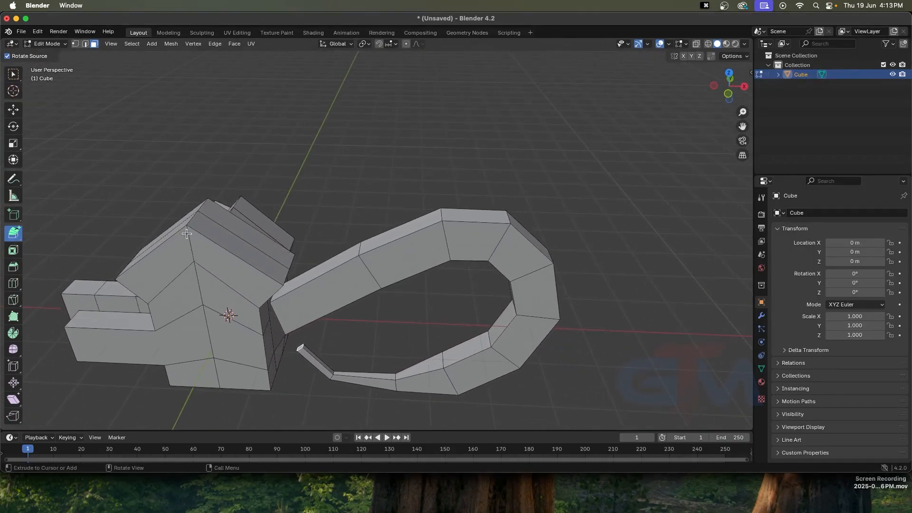
click(14, 74)
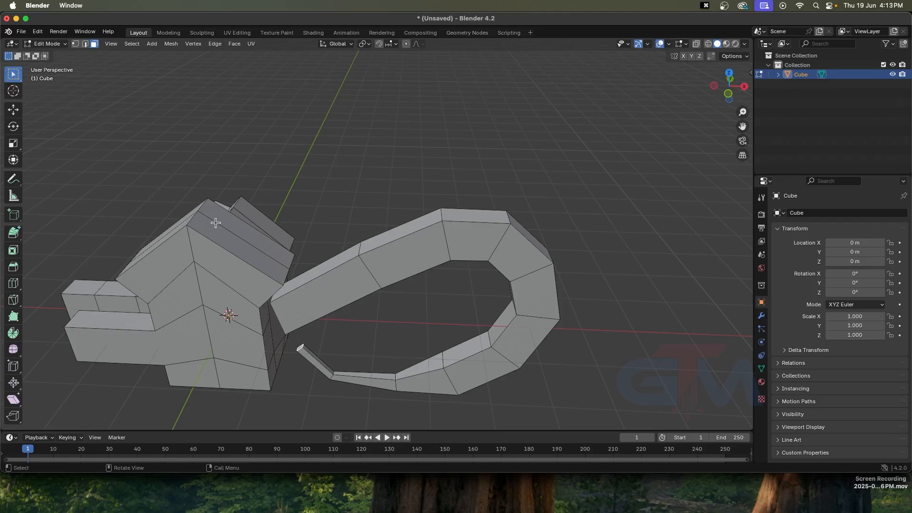
click(235, 248)
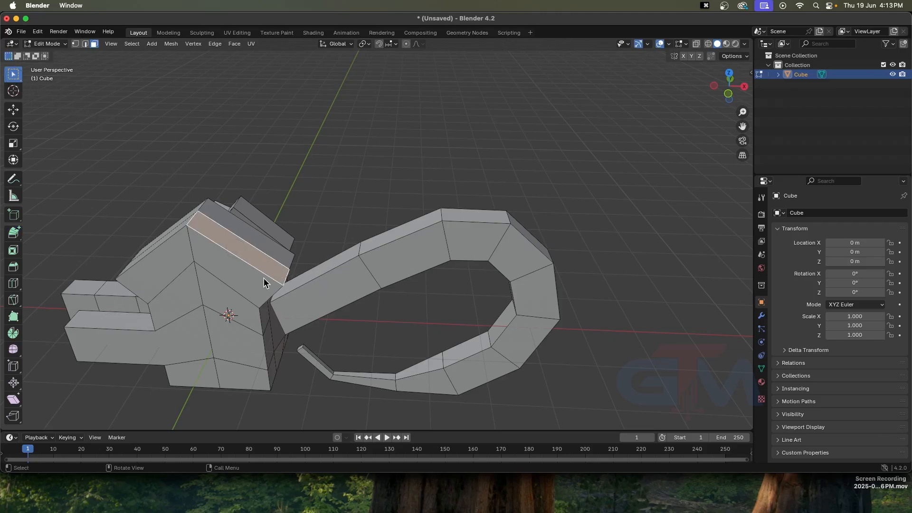
mouse_move(265, 283)
middle_down()
mouse_move(280, 287)
mouse_move(266, 275)
middle_up()
key(e)
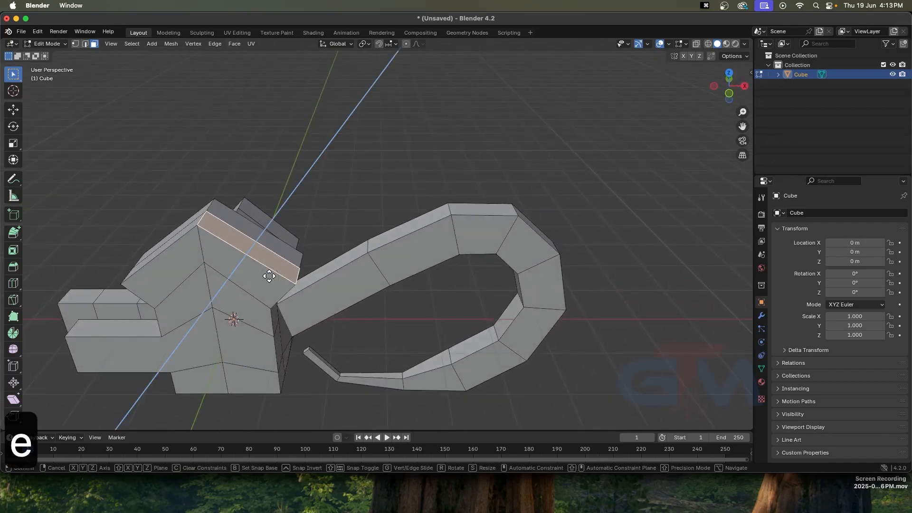
click(338, 212)
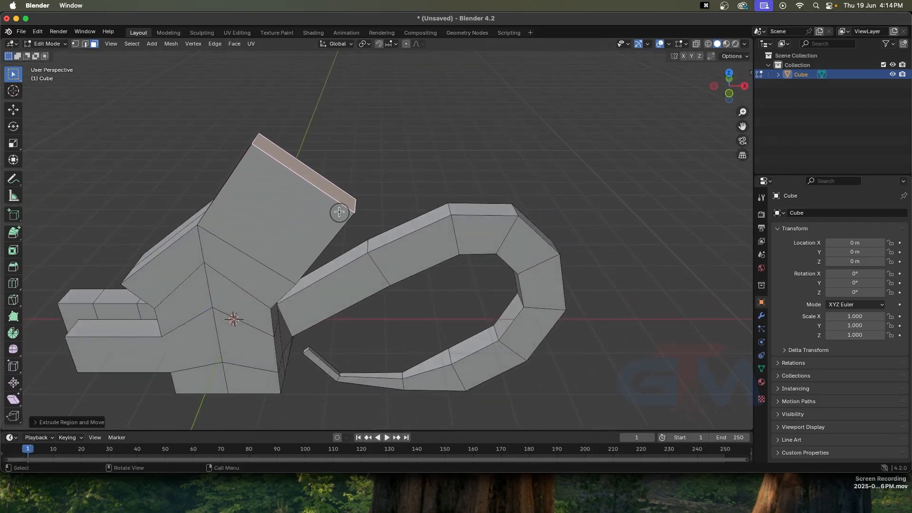
Extend the slanted roof arm with two more extrusions along its face normal and scale the end face down to a narrower tip.
scroll(455, 214, down, 2)
key(e)
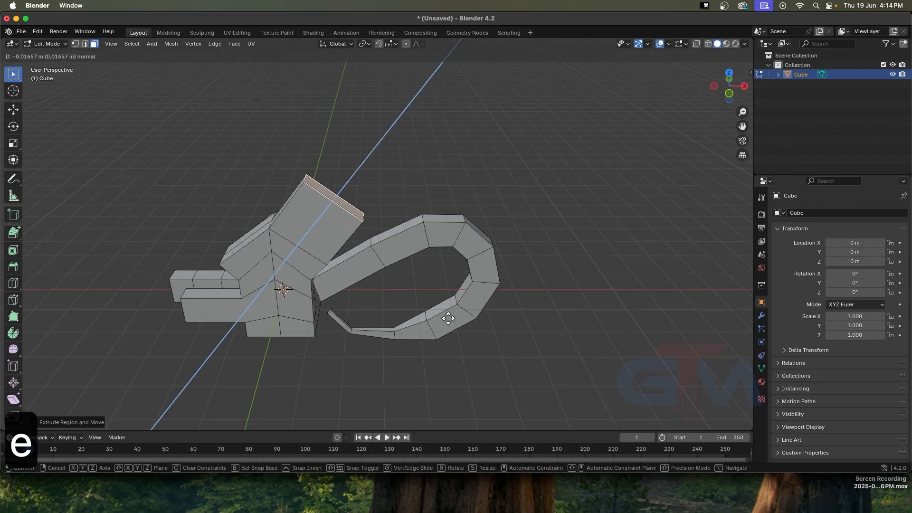
click(492, 276)
key(e)
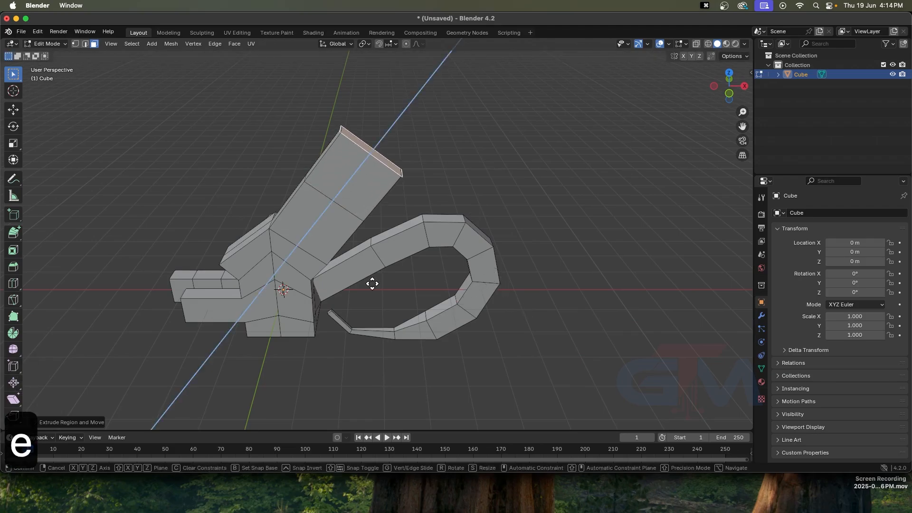
click(441, 243)
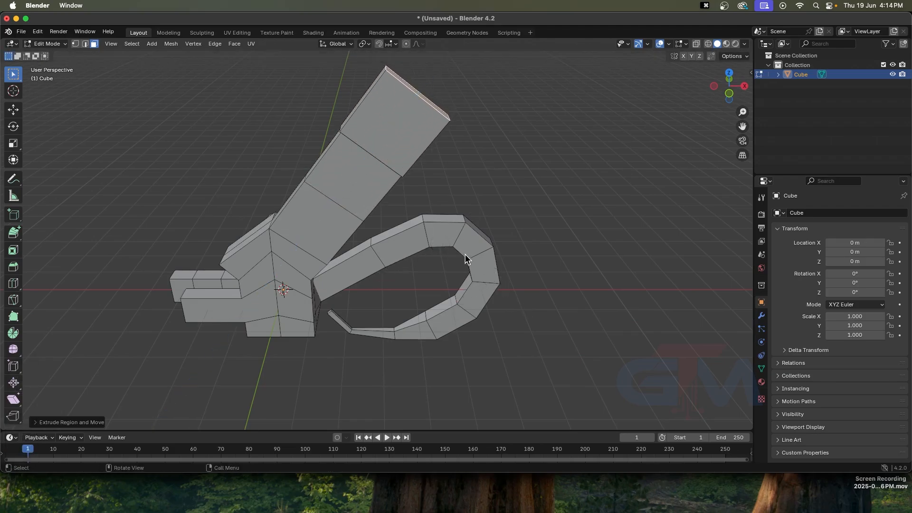
key(s)
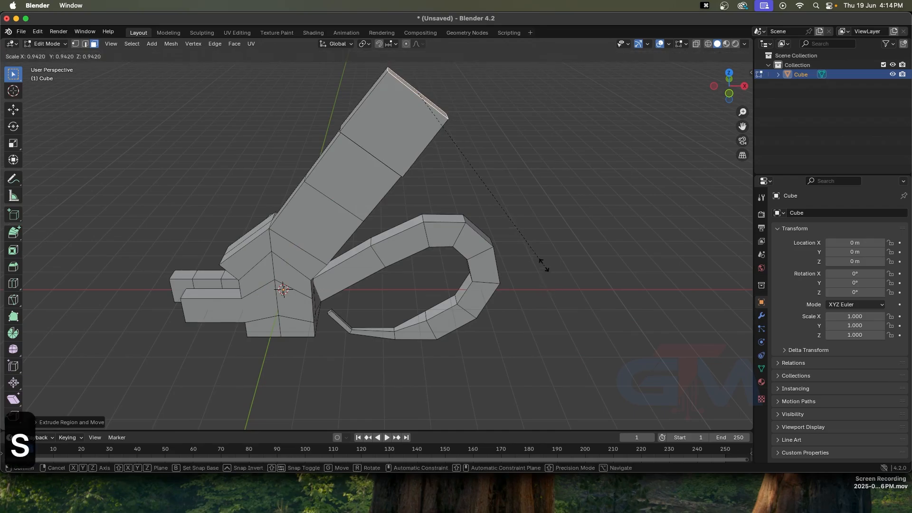
click(469, 214)
Extrude the narrowed end face of the roof arm, trying the global Y and X axes before extending it upward along global Z.
scroll(530, 258, down, 1)
shift+middle_drag(531, 258, 437, 326)
key(e)
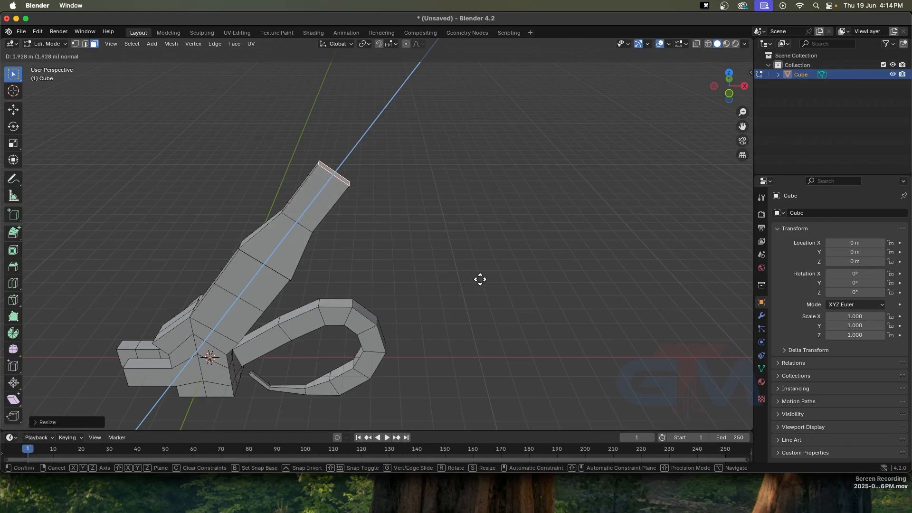
key(y)
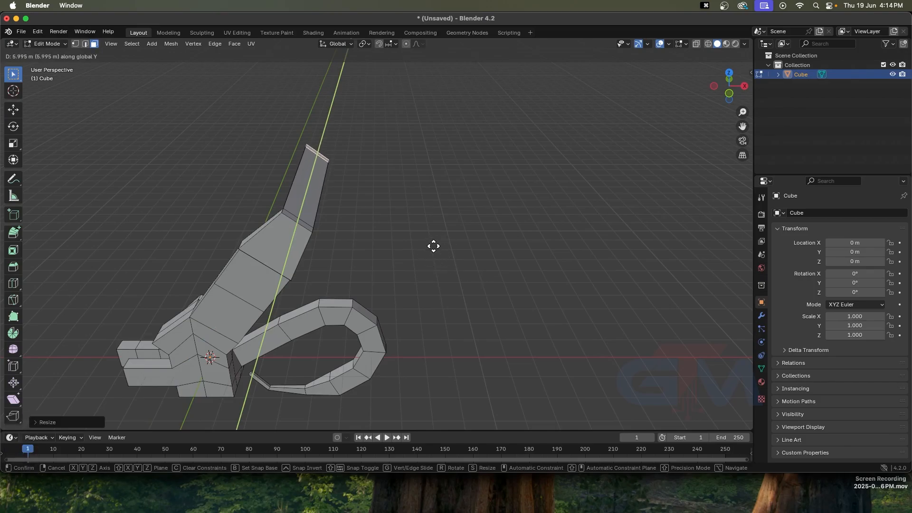
key(x)
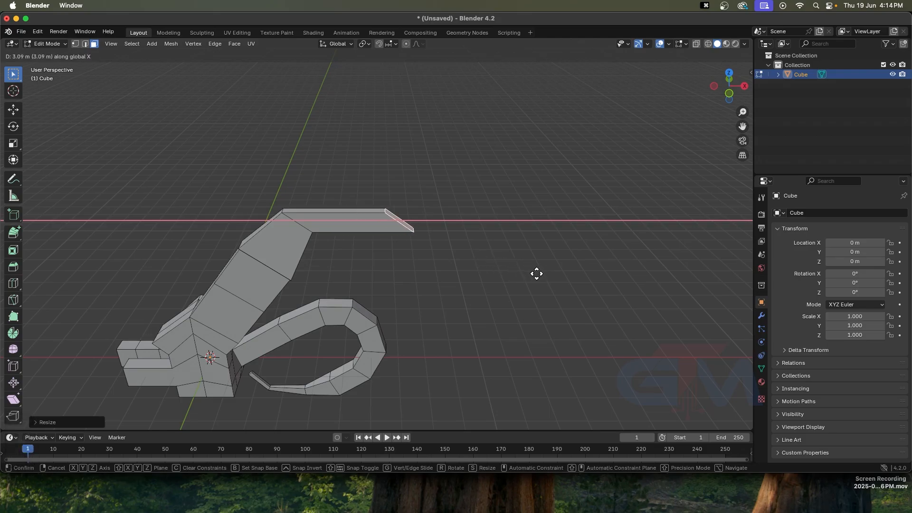
key(z)
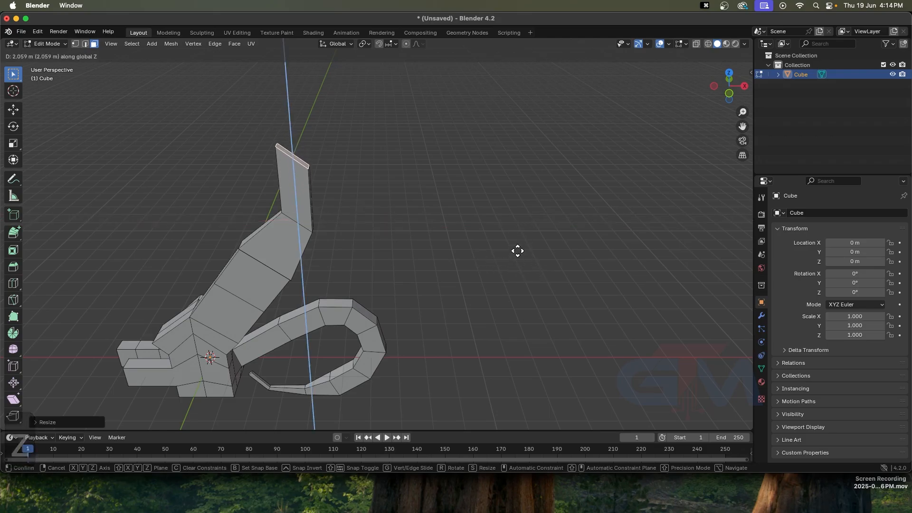
click(514, 235)
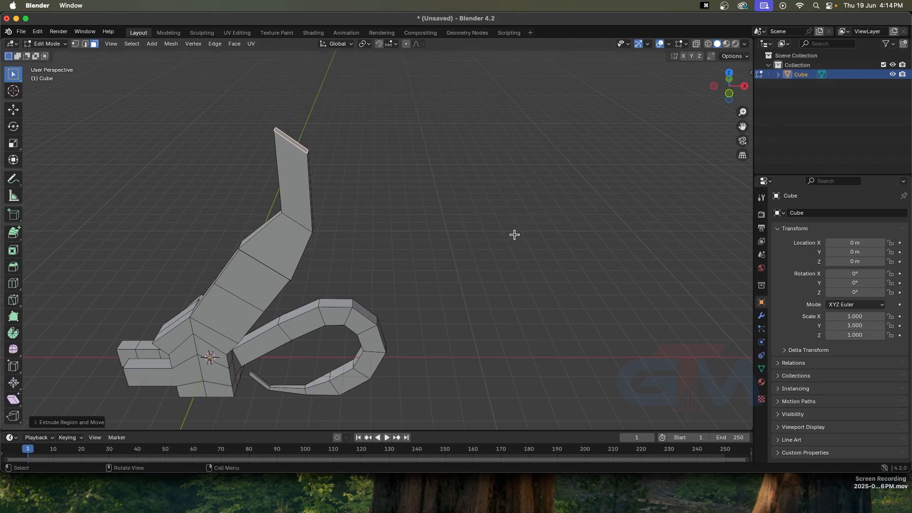
In vertex selection mode, extrude the vertex at the top outer bend of the curled arm four times into an arching chain of edges.
middle_drag(514, 235, 466, 292)
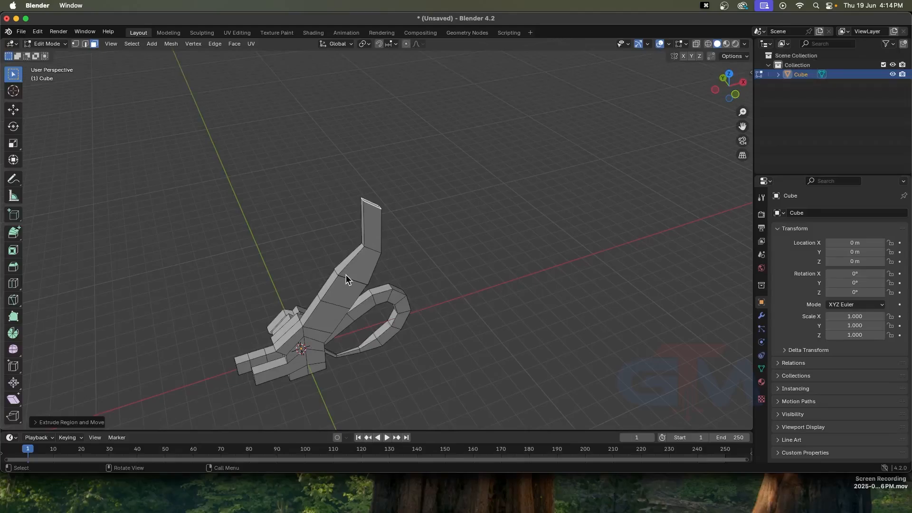
scroll(346, 274, down, 2)
middle_drag(309, 299, 415, 350)
scroll(344, 294, up, 3)
scroll(554, 315, up, 5)
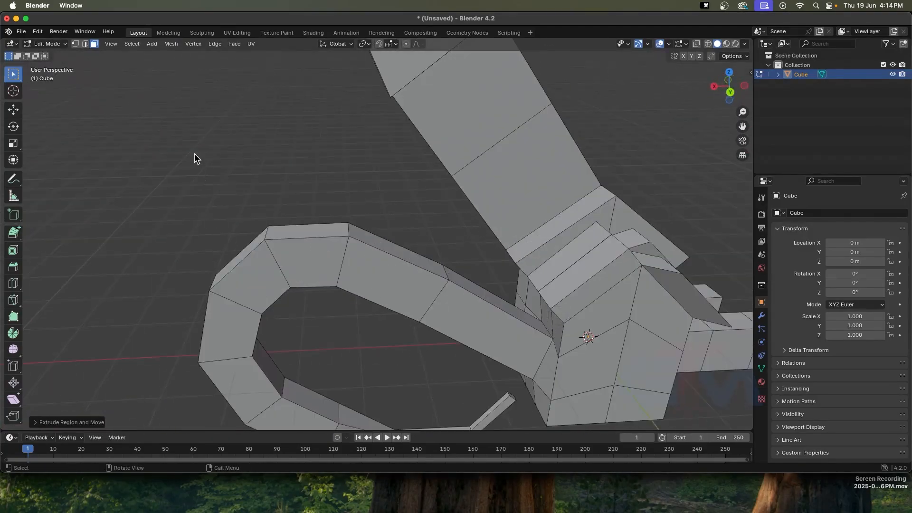
click(75, 44)
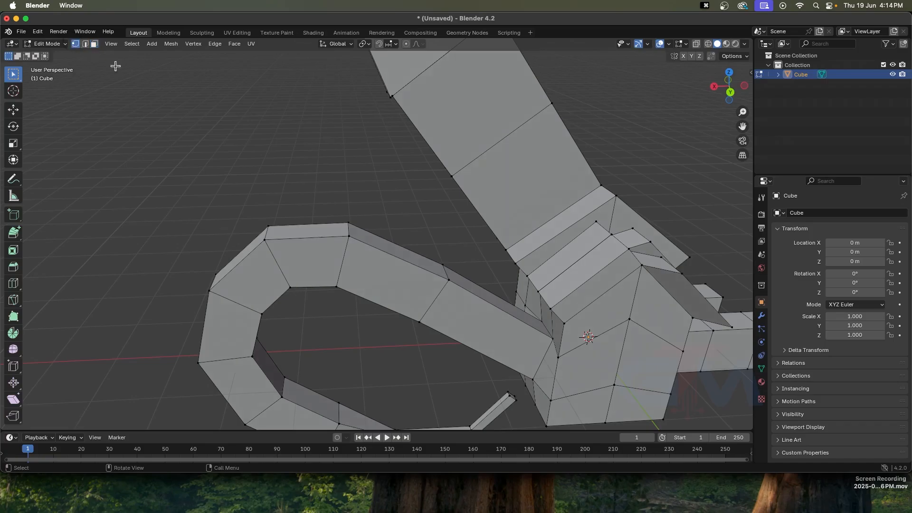
click(264, 238)
scroll(329, 238, down, 5)
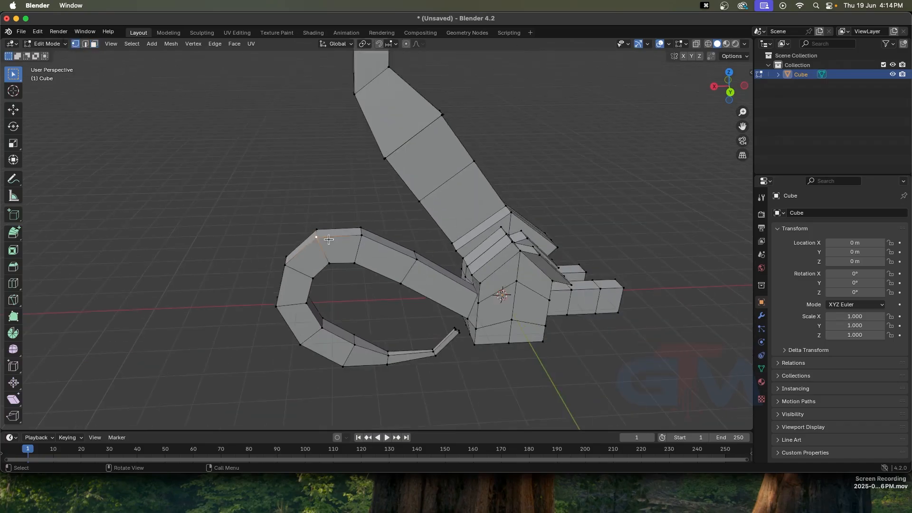
scroll(328, 239, up, 4)
key(e)
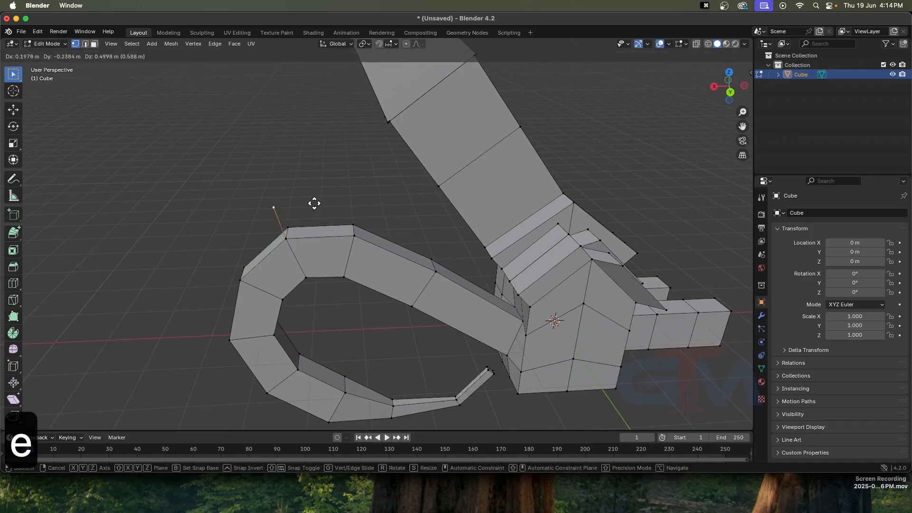
click(303, 177)
key(e)
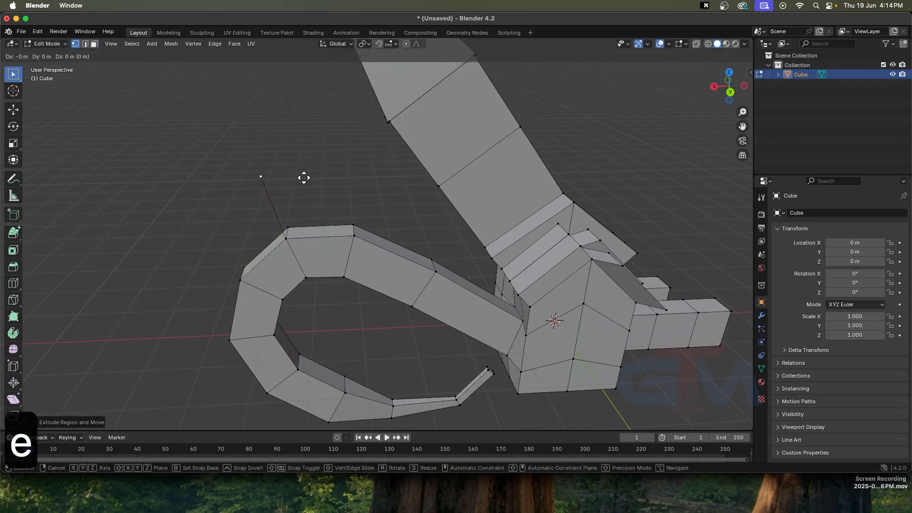
click(241, 145)
key(e)
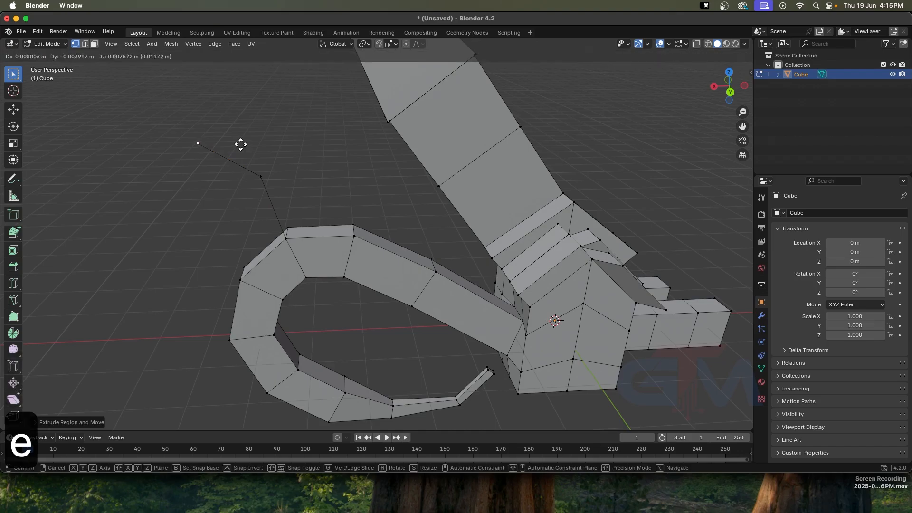
click(173, 154)
key(e)
click(118, 263)
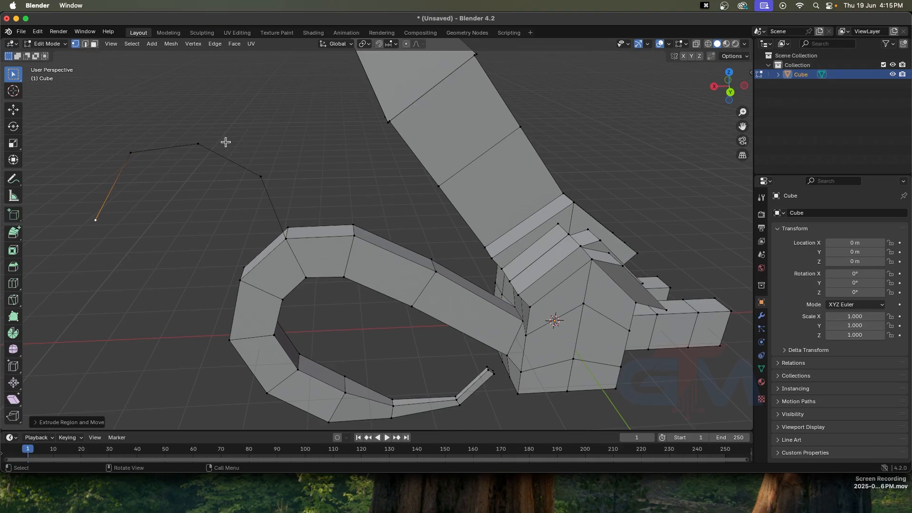
In edge selection mode, extrude an upper edge of the curled arm's straight section upward twice to form a bent, two-face flap.
key(2)
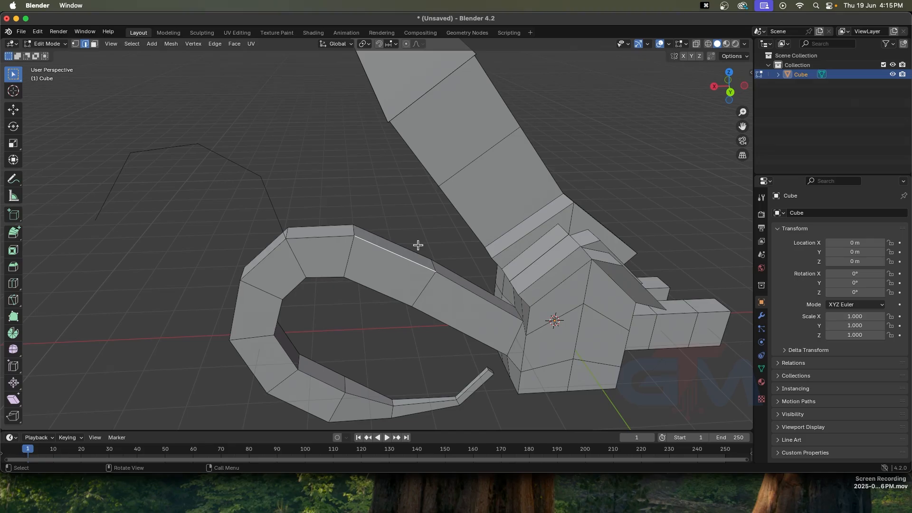
key(e)
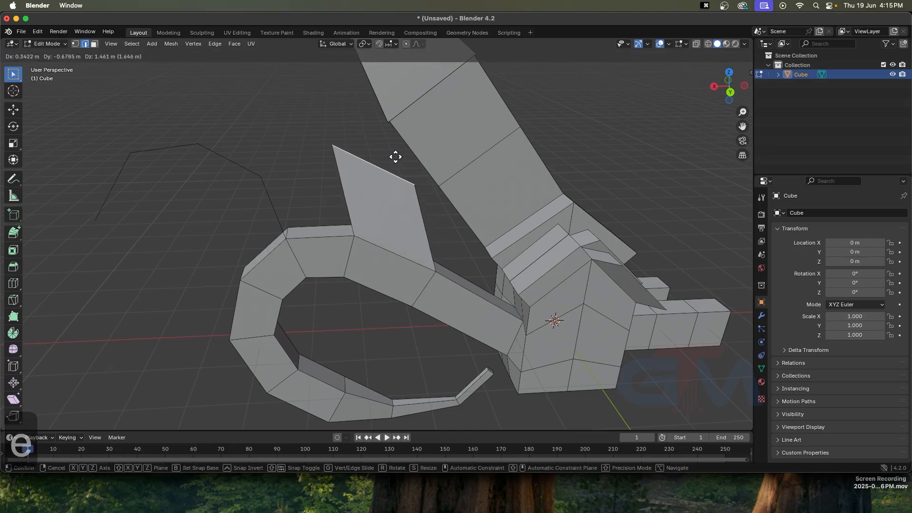
click(395, 157)
key(e)
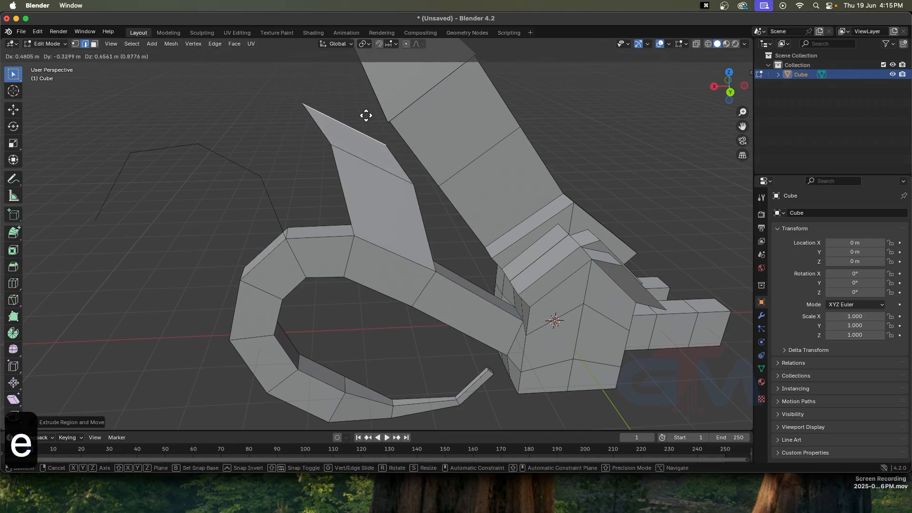
click(328, 94)
Extrude the flap's end edge upward once more and scale the new edge down so the tip tapers.
middle_drag(372, 118, 375, 131)
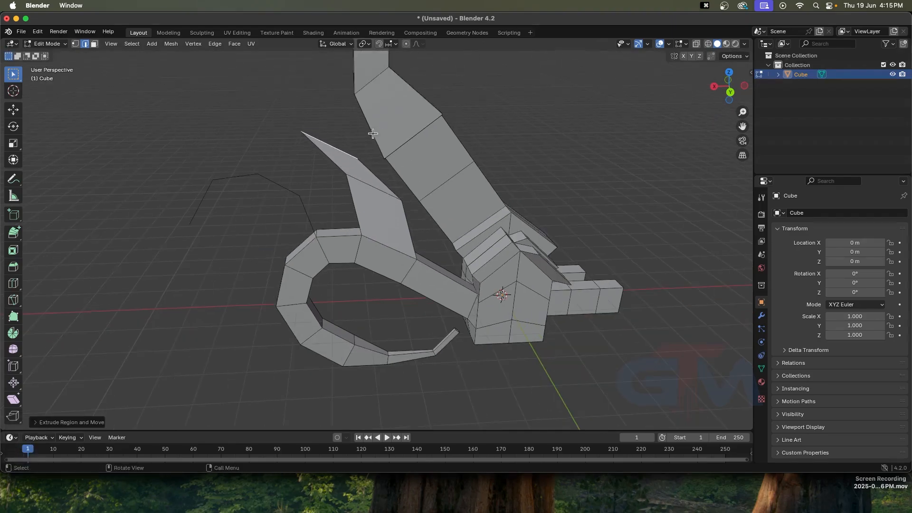
key(e)
click(381, 104)
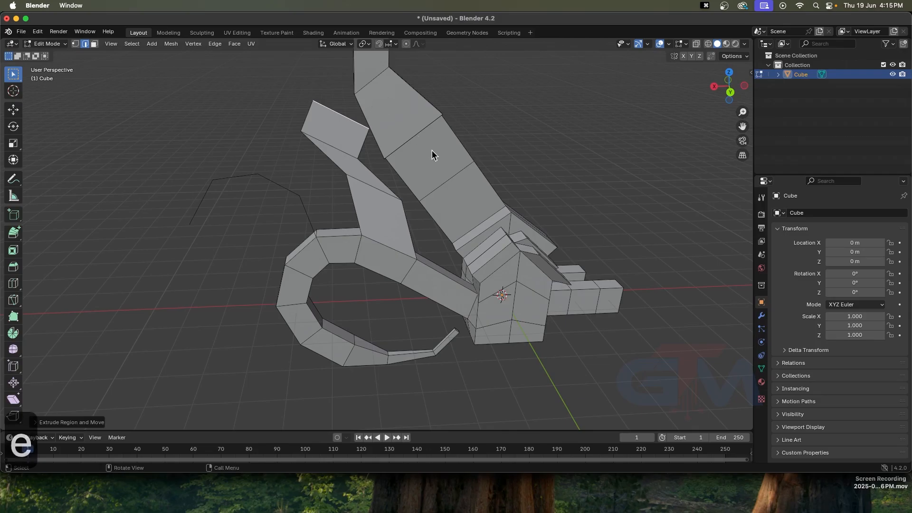
key(s)
click(416, 137)
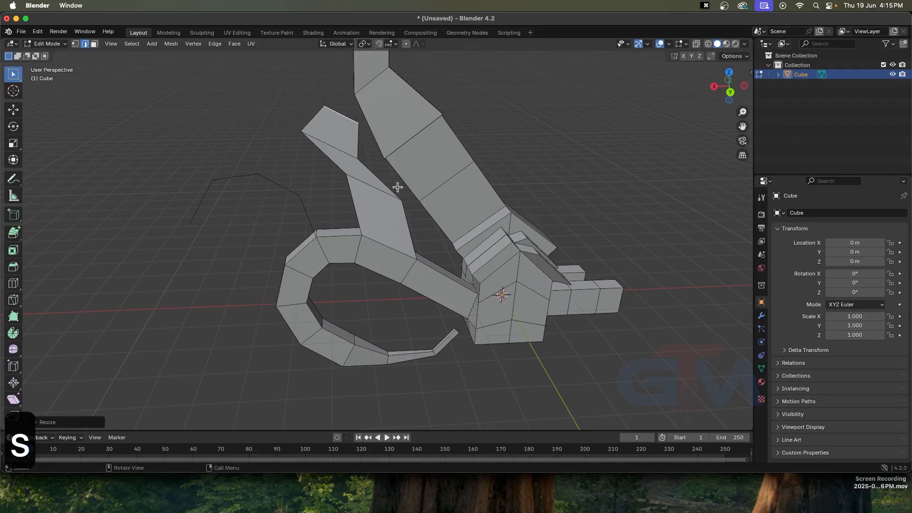